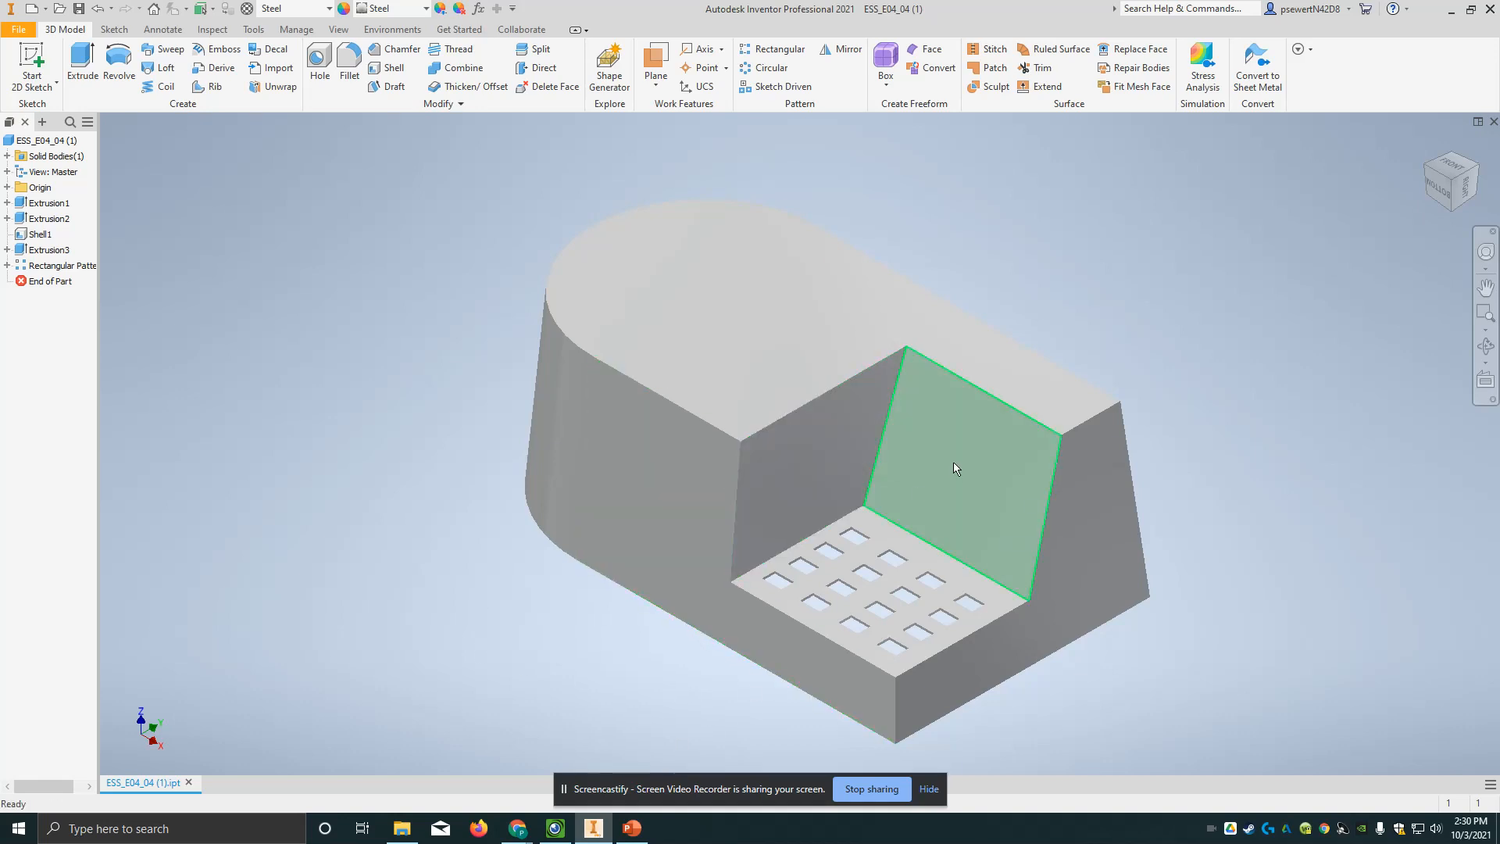
# Start a 2D sketch on the sloped inner face above the grid of square holes
pyautogui.click(47, 141)
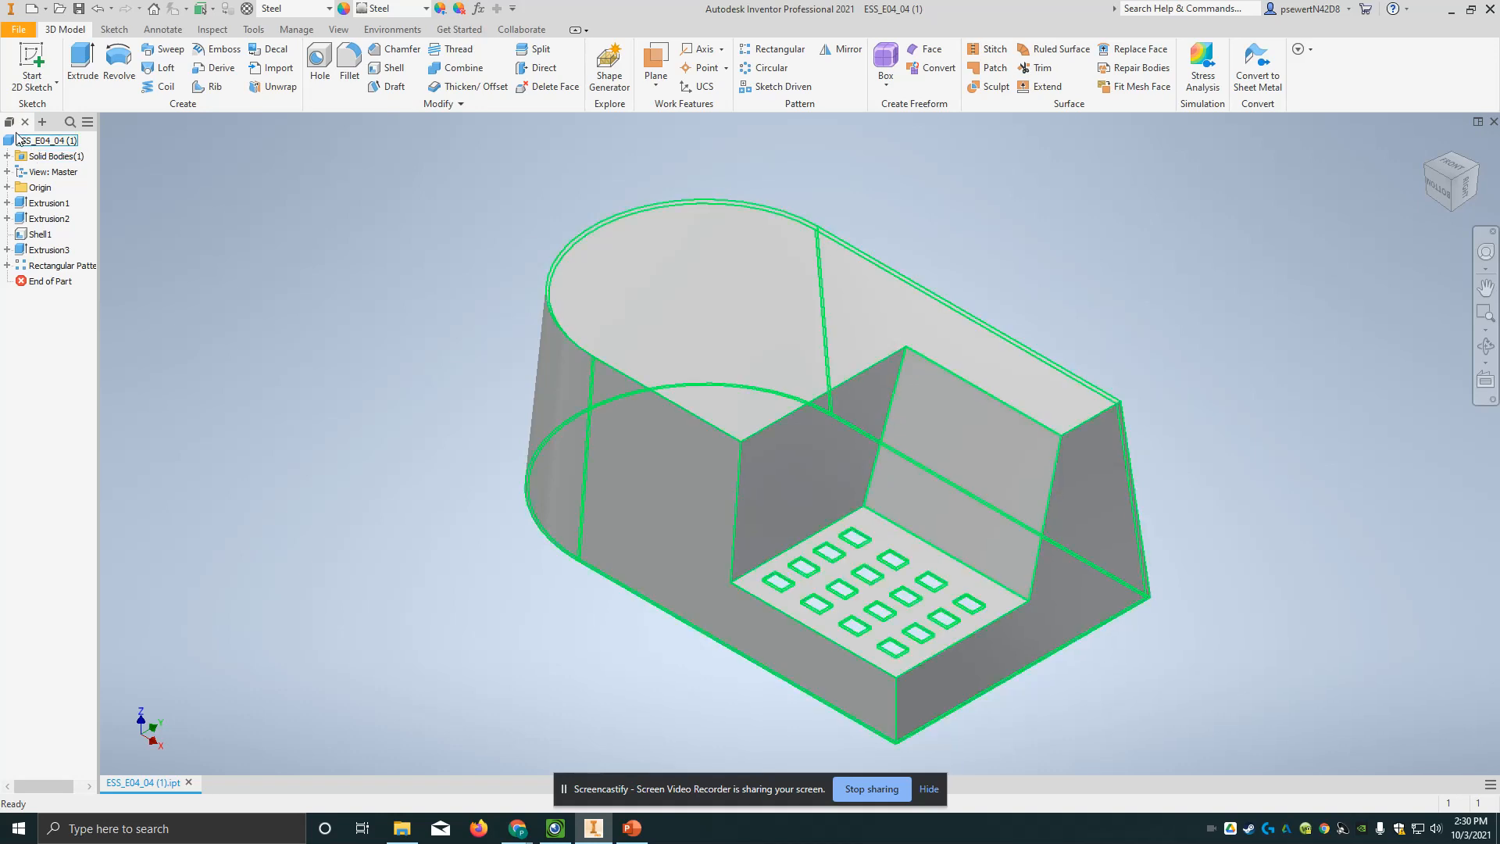
pyautogui.click(40, 50)
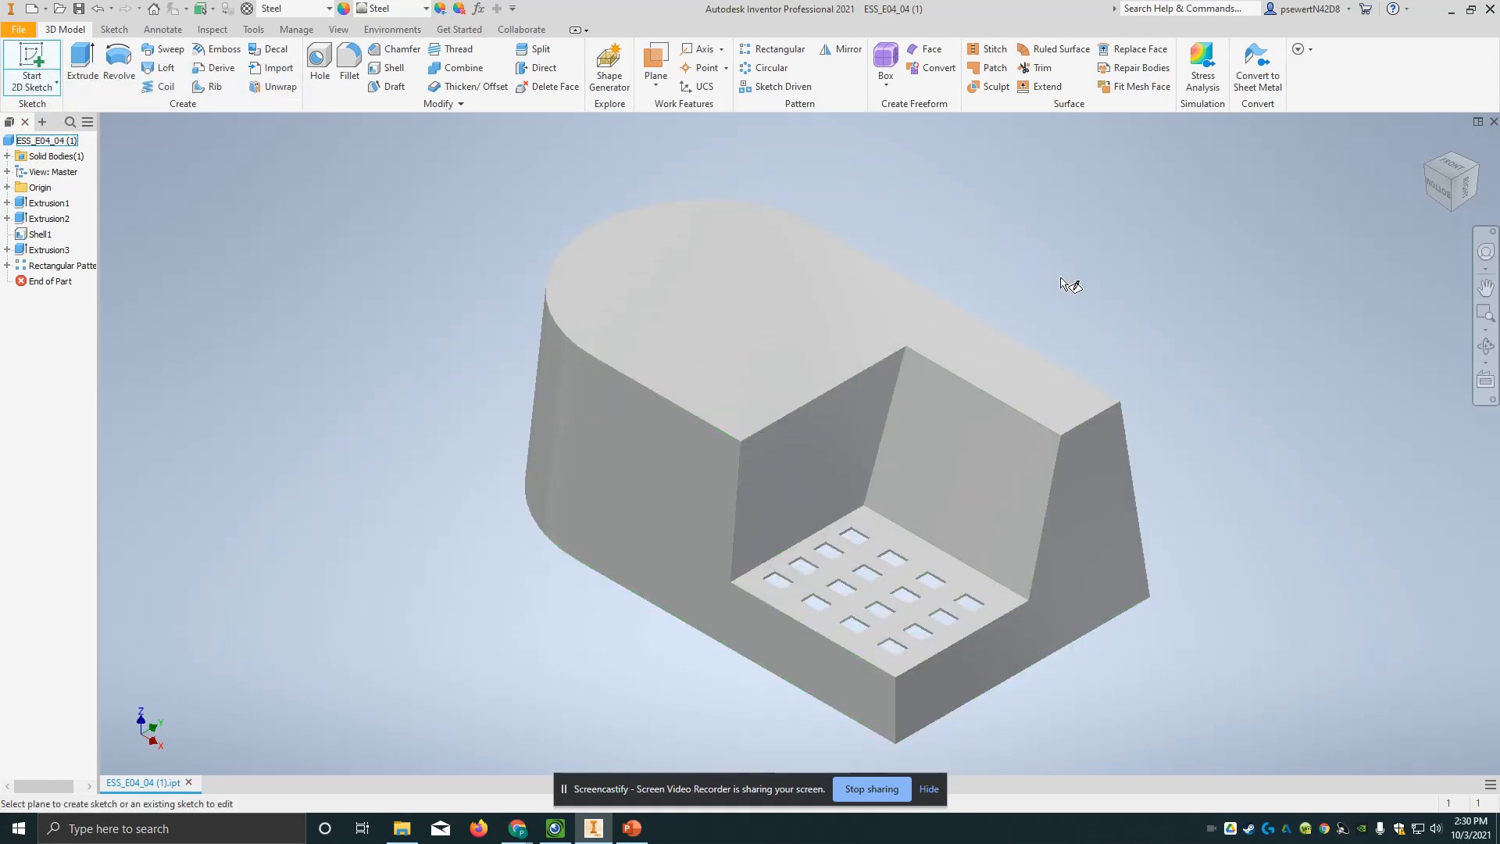
pyautogui.click(983, 468)
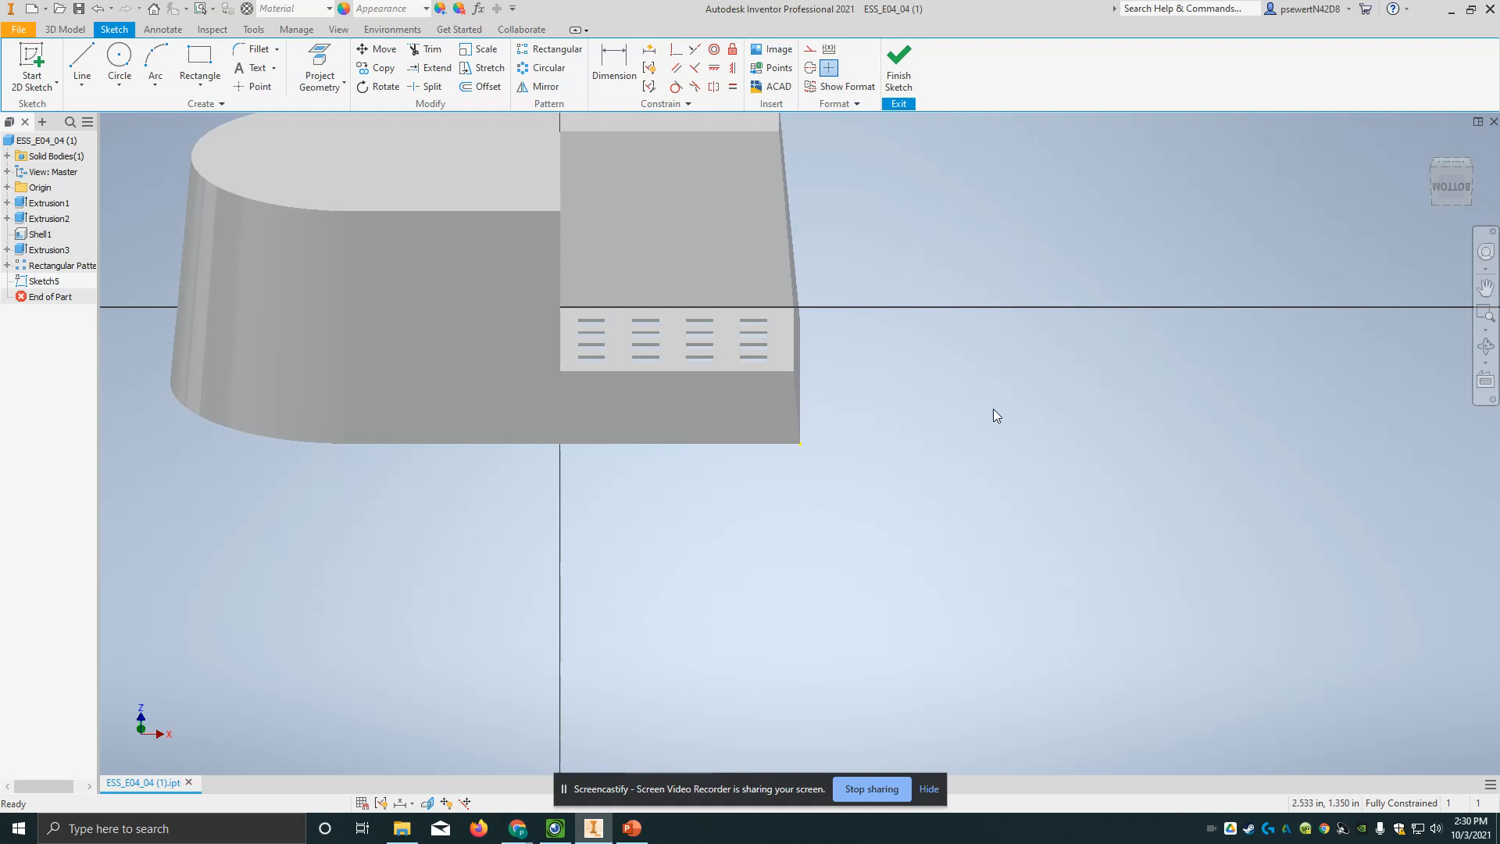
# Place a sketch point freehand near the center of the sloped face
pyautogui.moveTo(660, 225); pyautogui.dragTo(757, 373, button='middle')
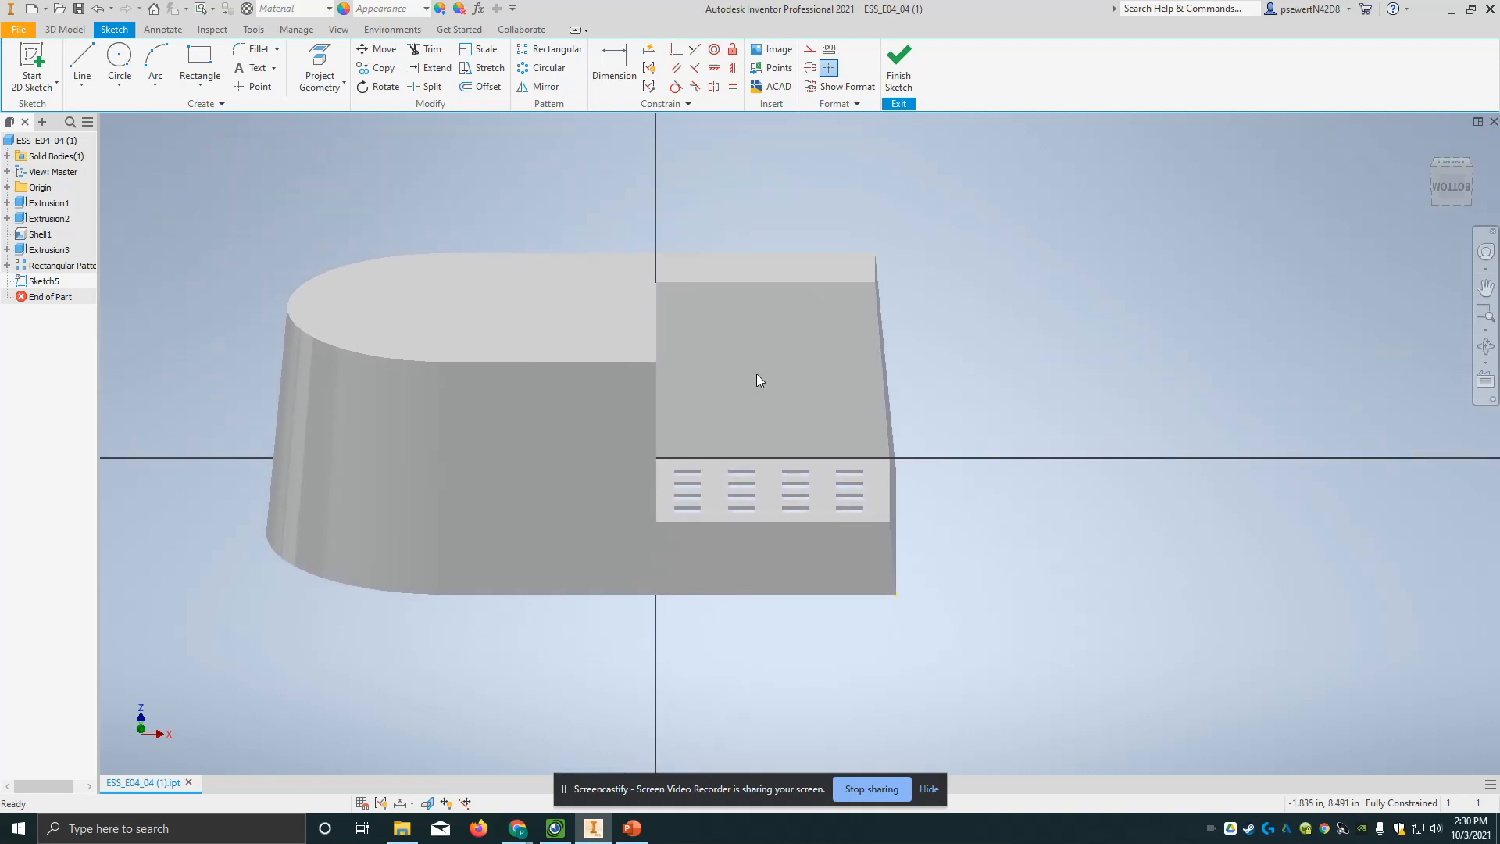
pyautogui.scroll(3, 760, 374)
pyautogui.scroll(-5, 760, 368)
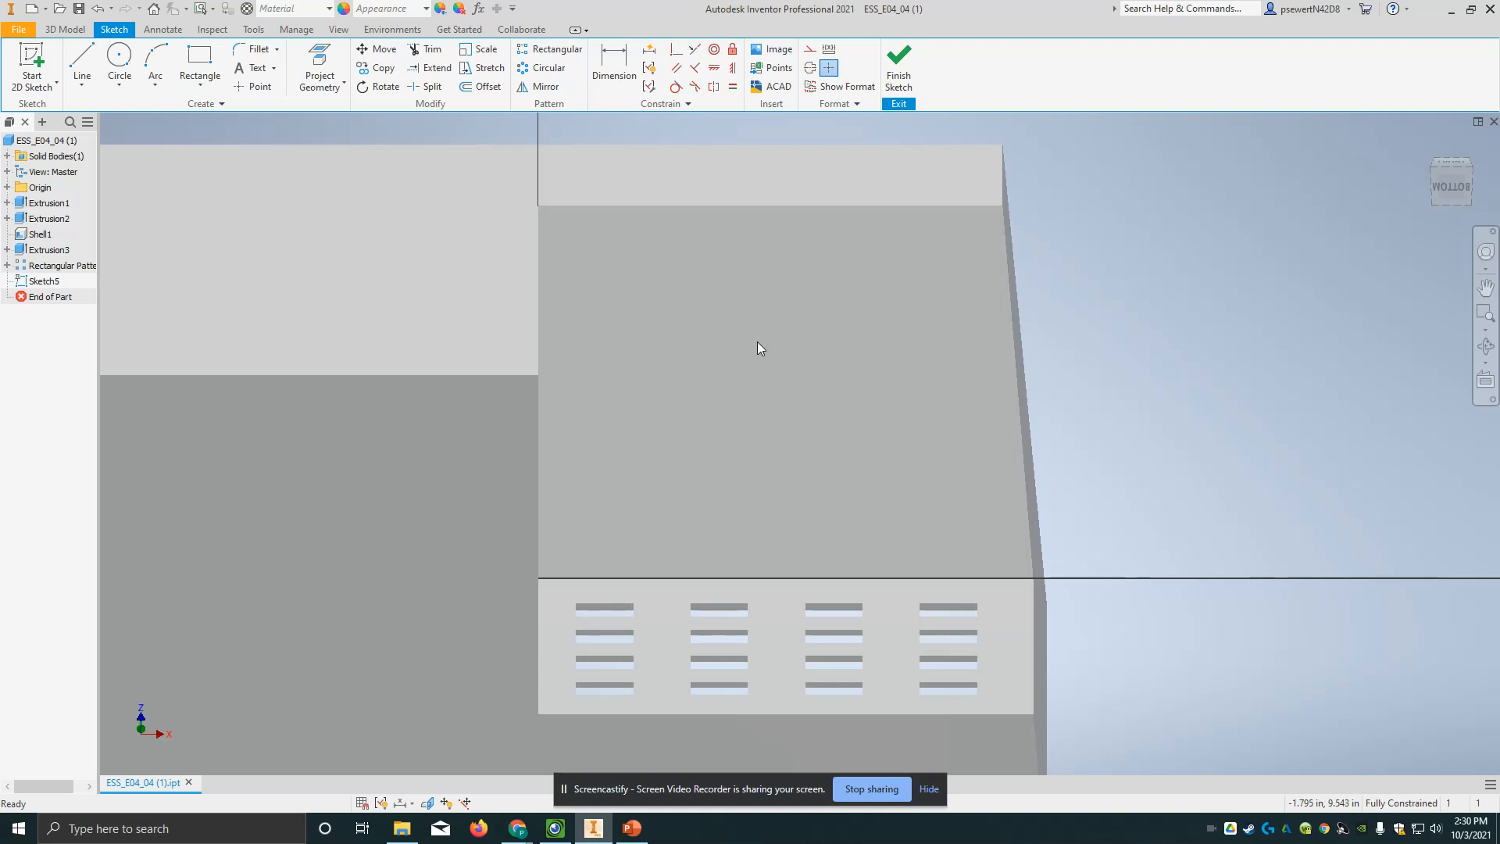
pyautogui.click(253, 86)
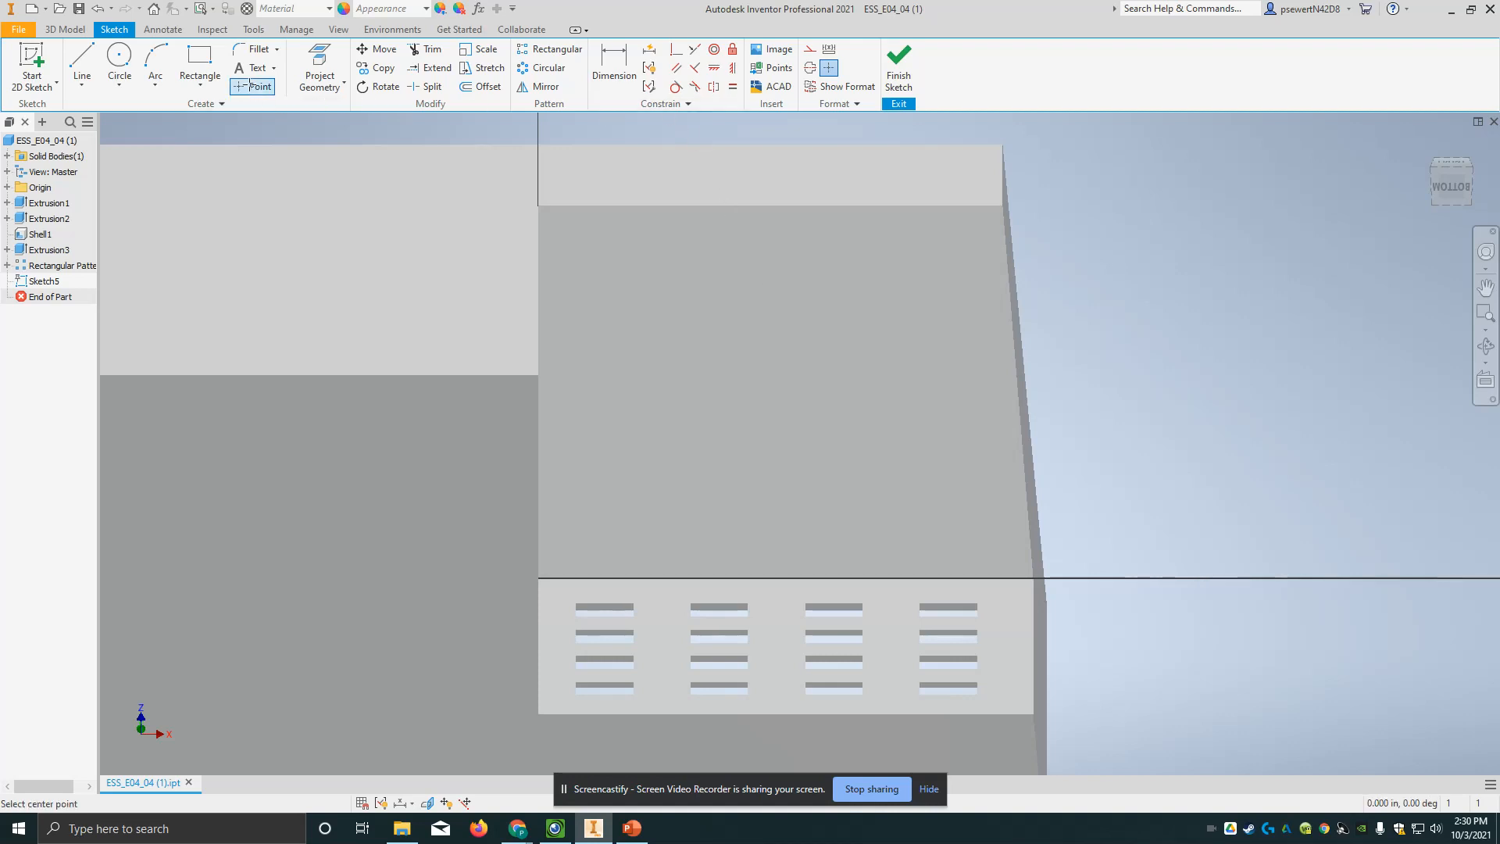
pyautogui.click(747, 377)
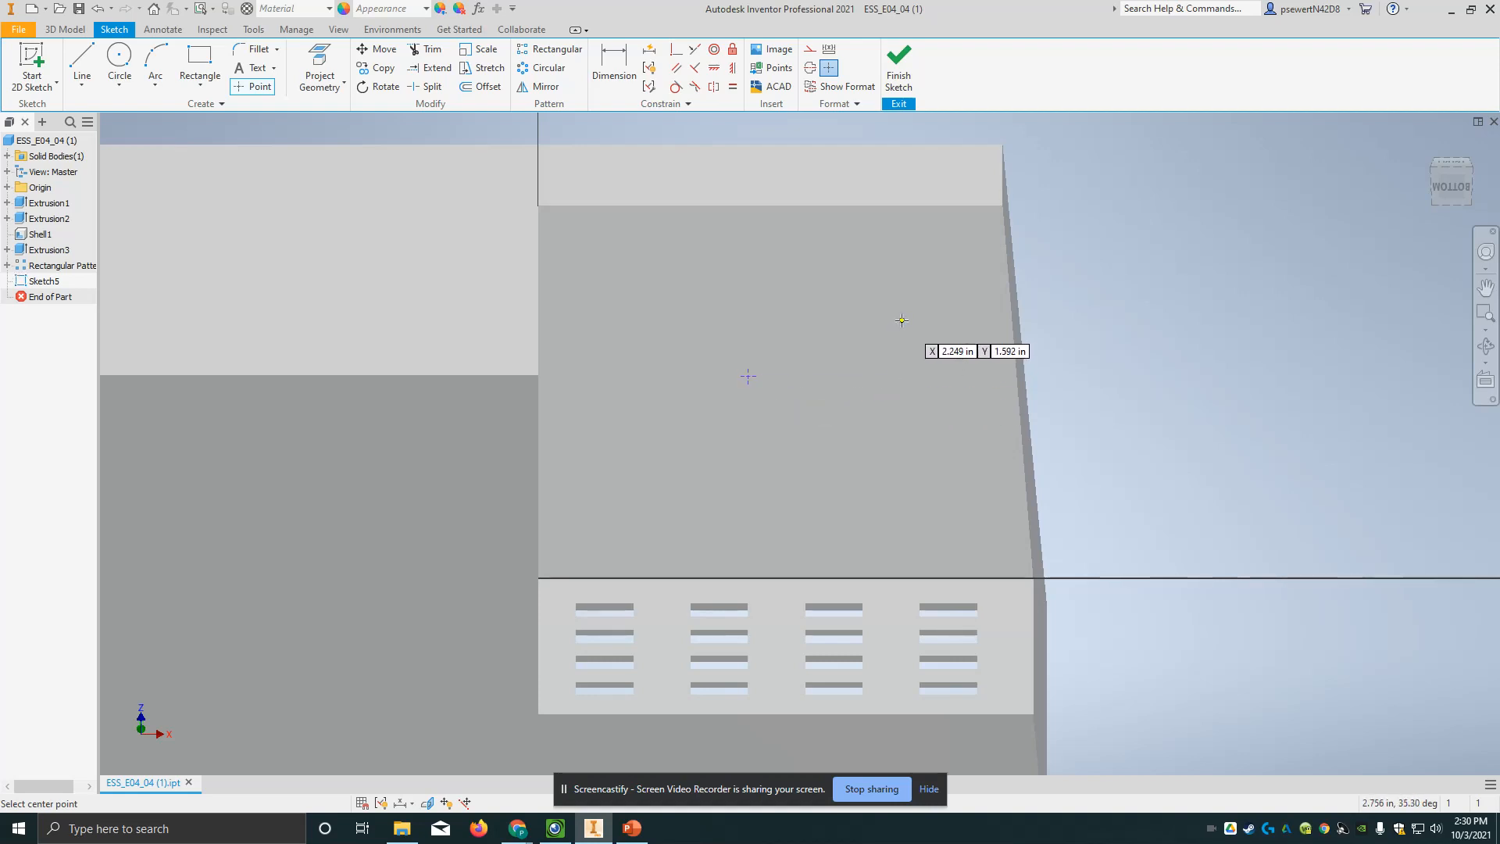
pyautogui.press('Escape')
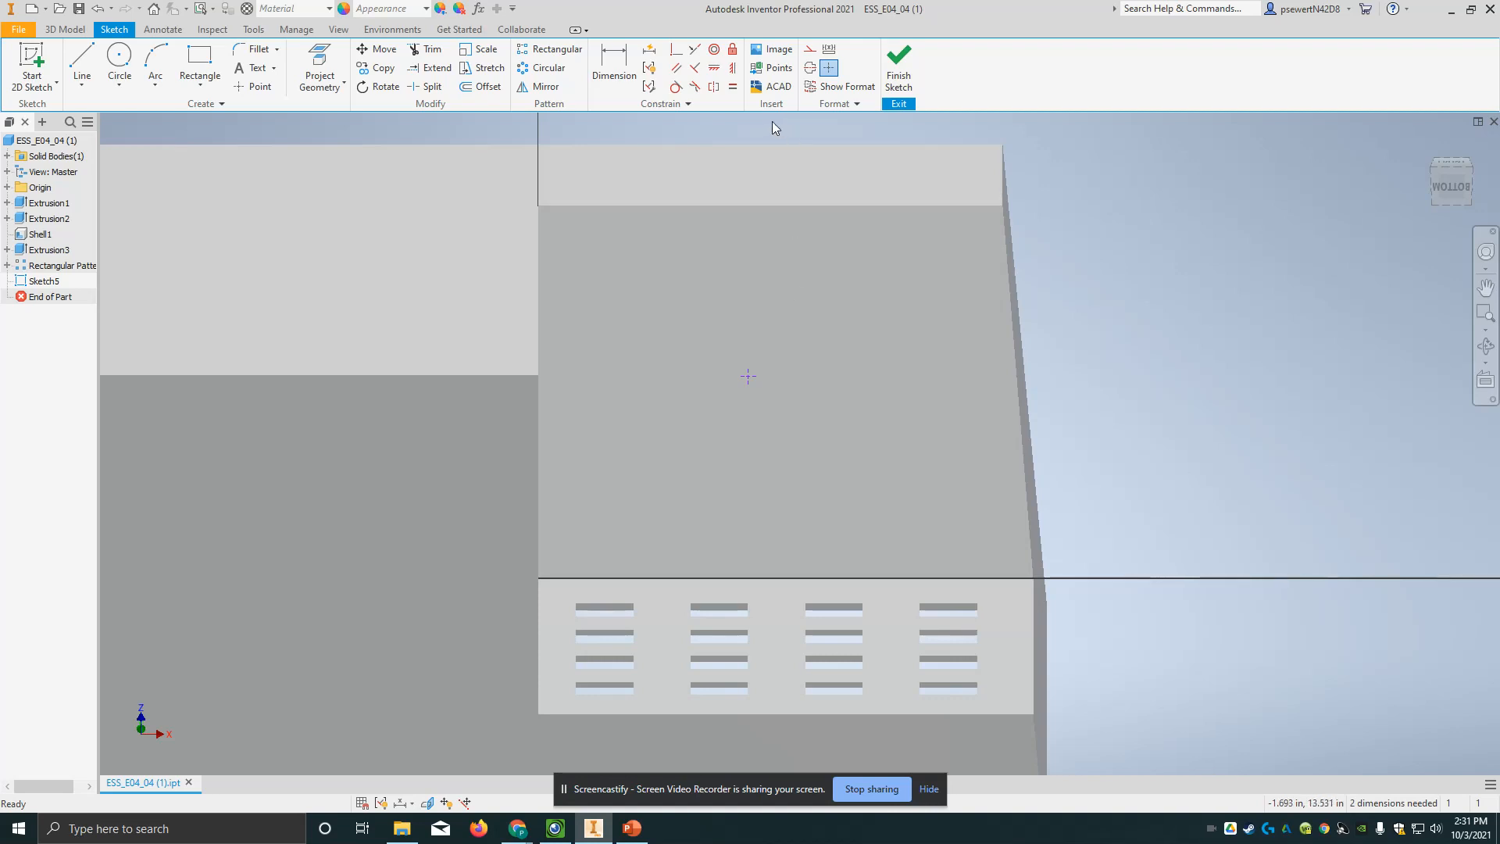
# Constrain the sketch point vertically to the midpoint of the sloped face's upper edge
pyautogui.click(733, 70)
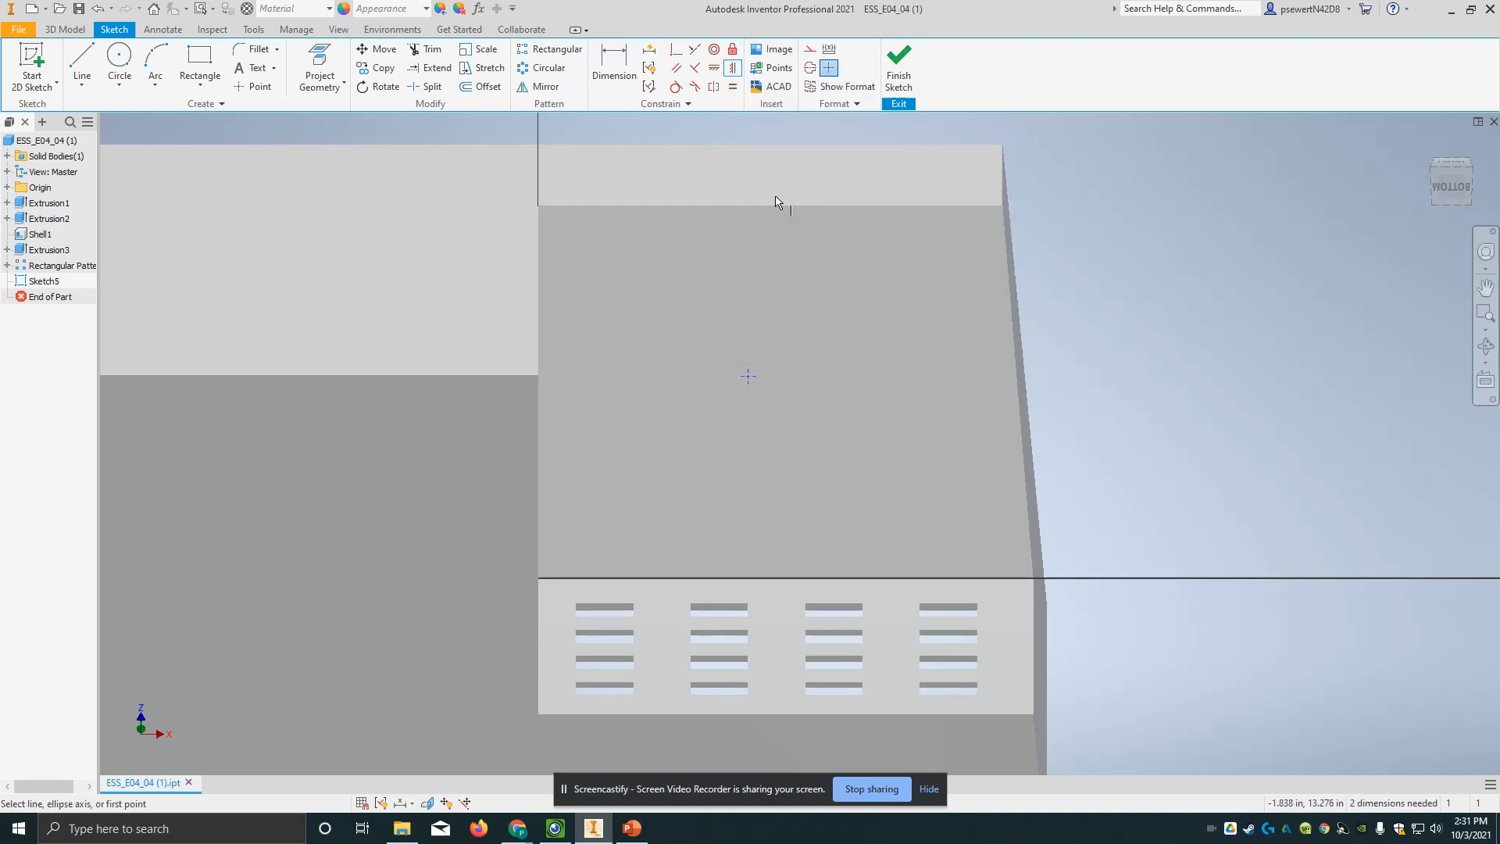
pyautogui.click(754, 375)
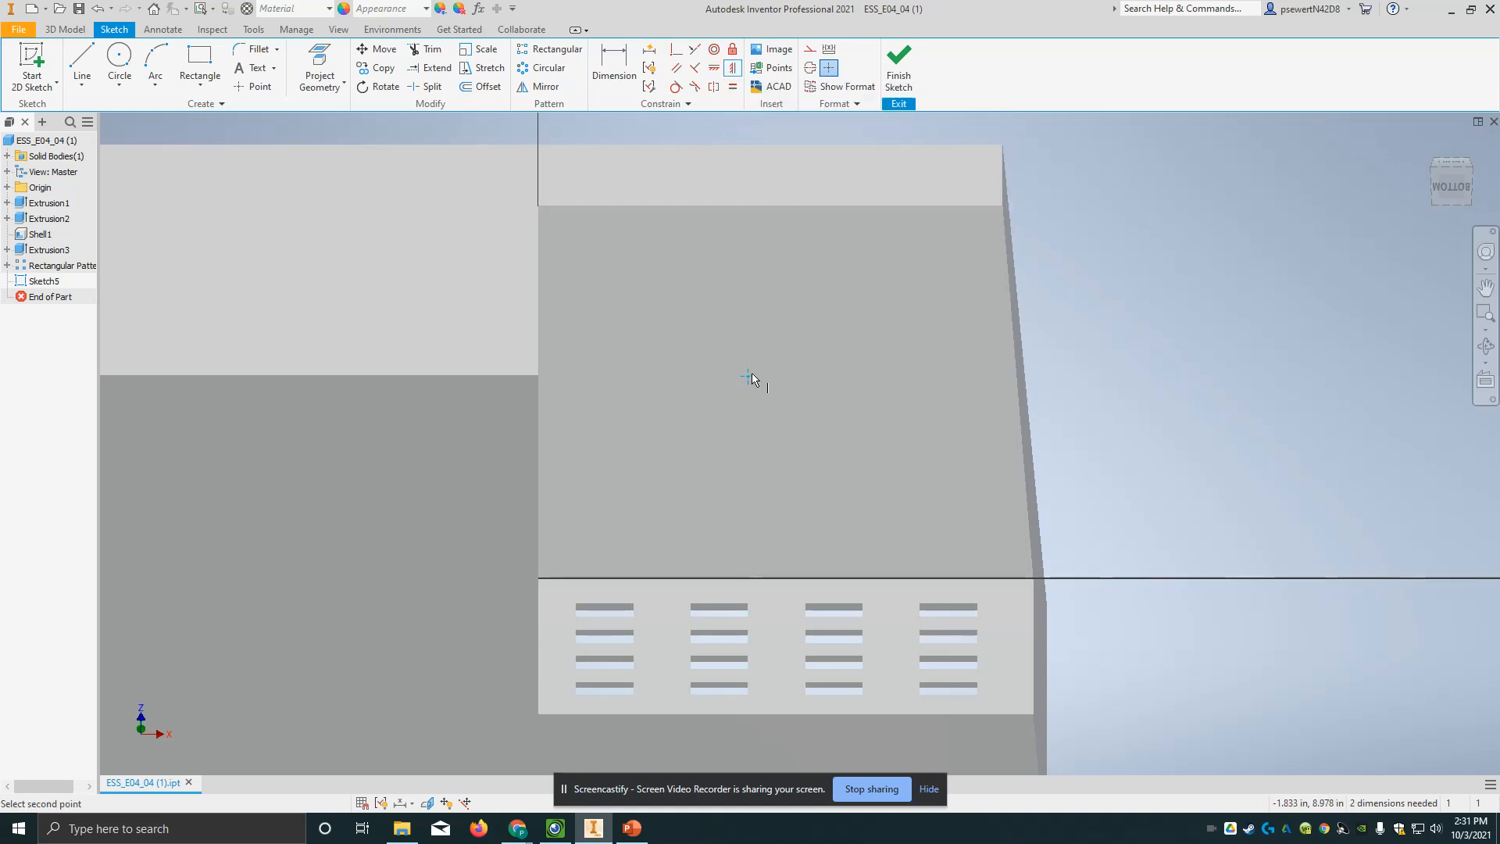
pyautogui.click(771, 206)
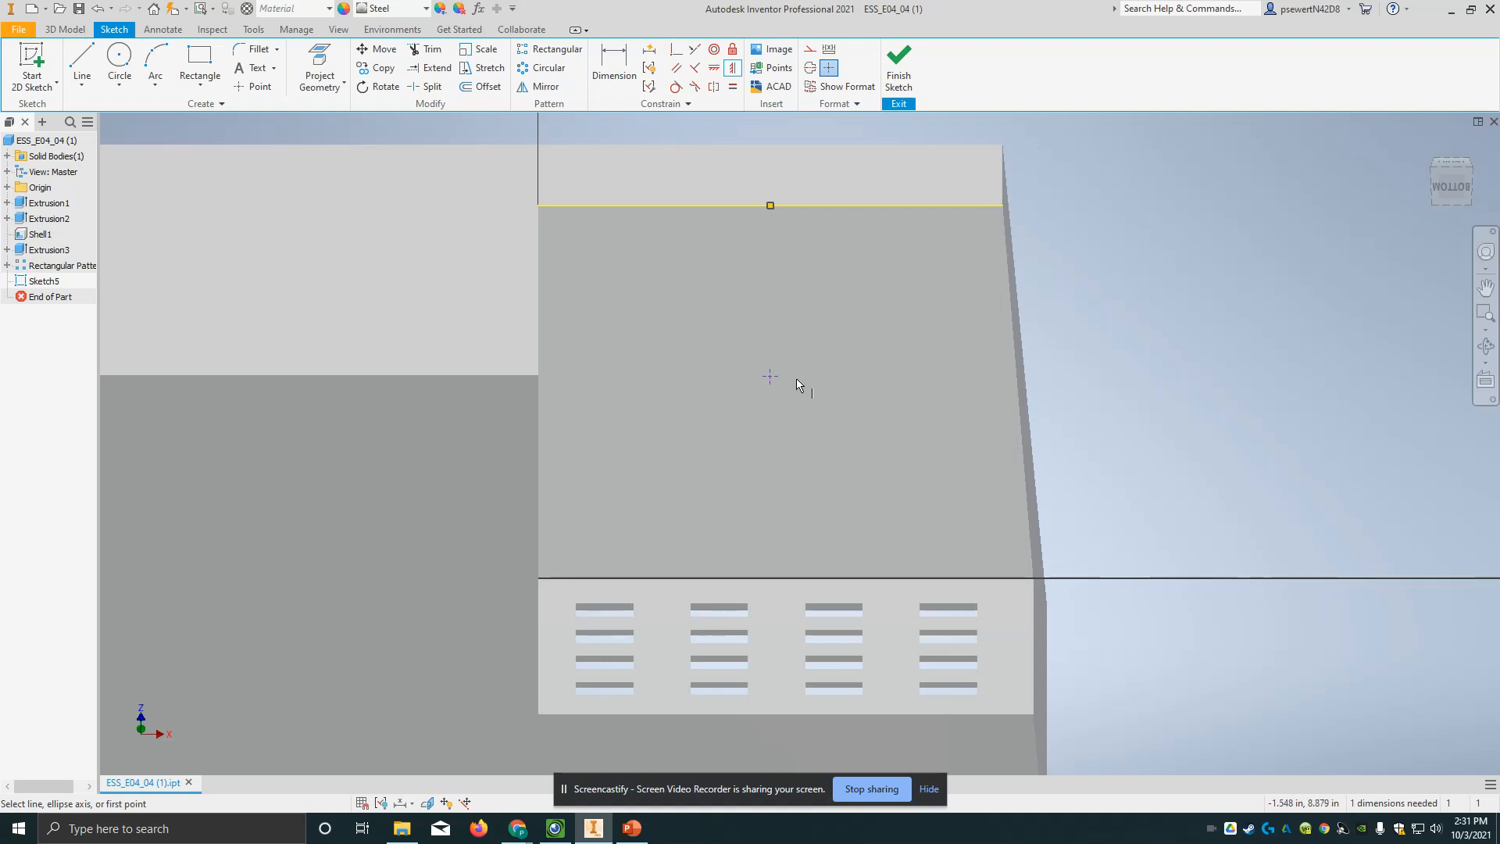
pyautogui.click(714, 69)
pyautogui.click(768, 378)
pyautogui.press('Escape')
# Project the sloped face's outline, constrain the point horizontally to the midpoint of its slanted outer edge, and finish the sketch
pyautogui.click(320, 70)
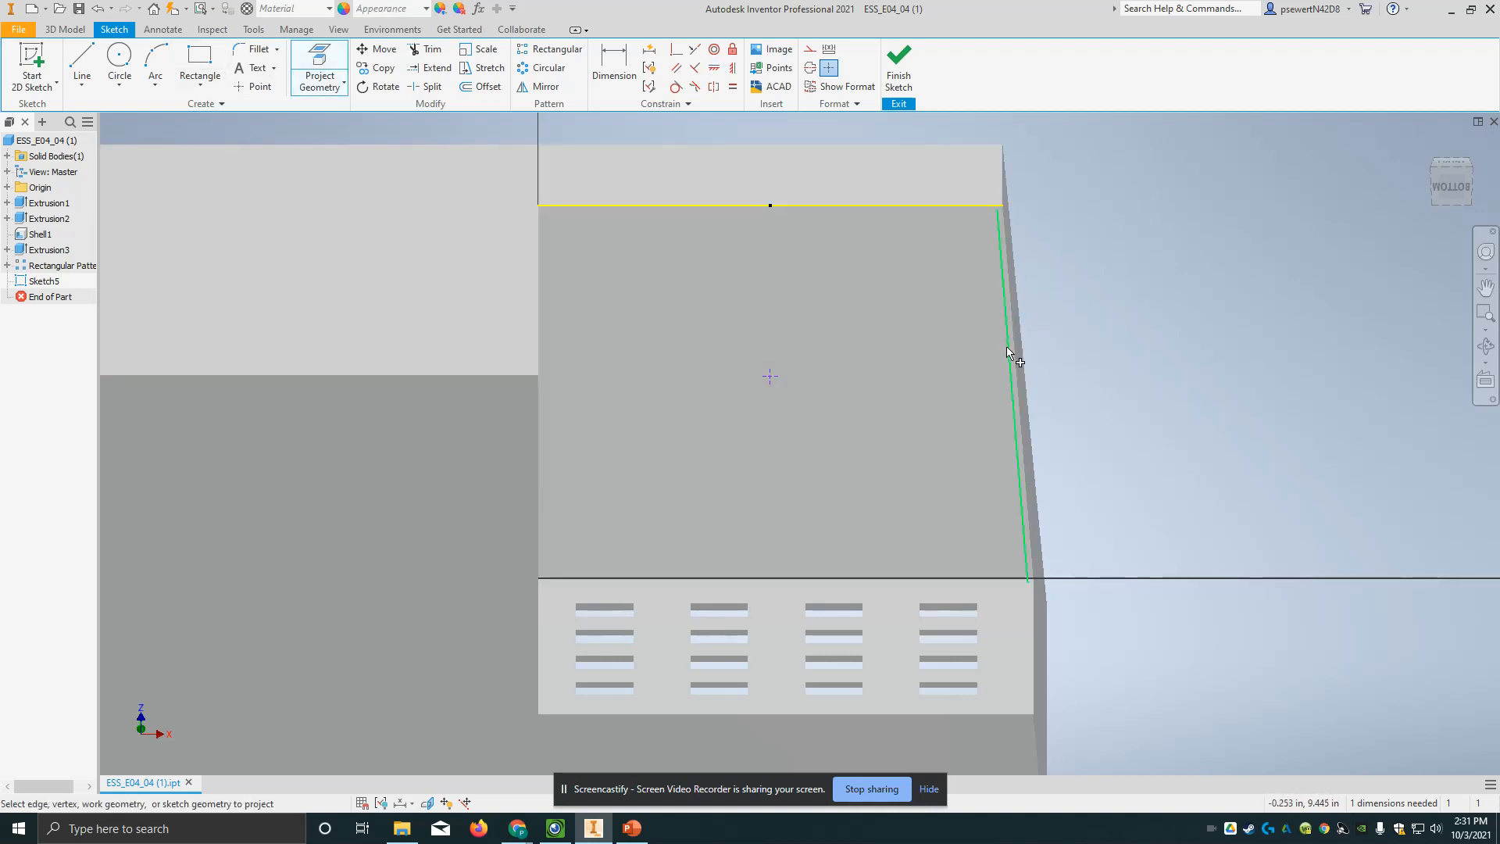
pyautogui.click(921, 365)
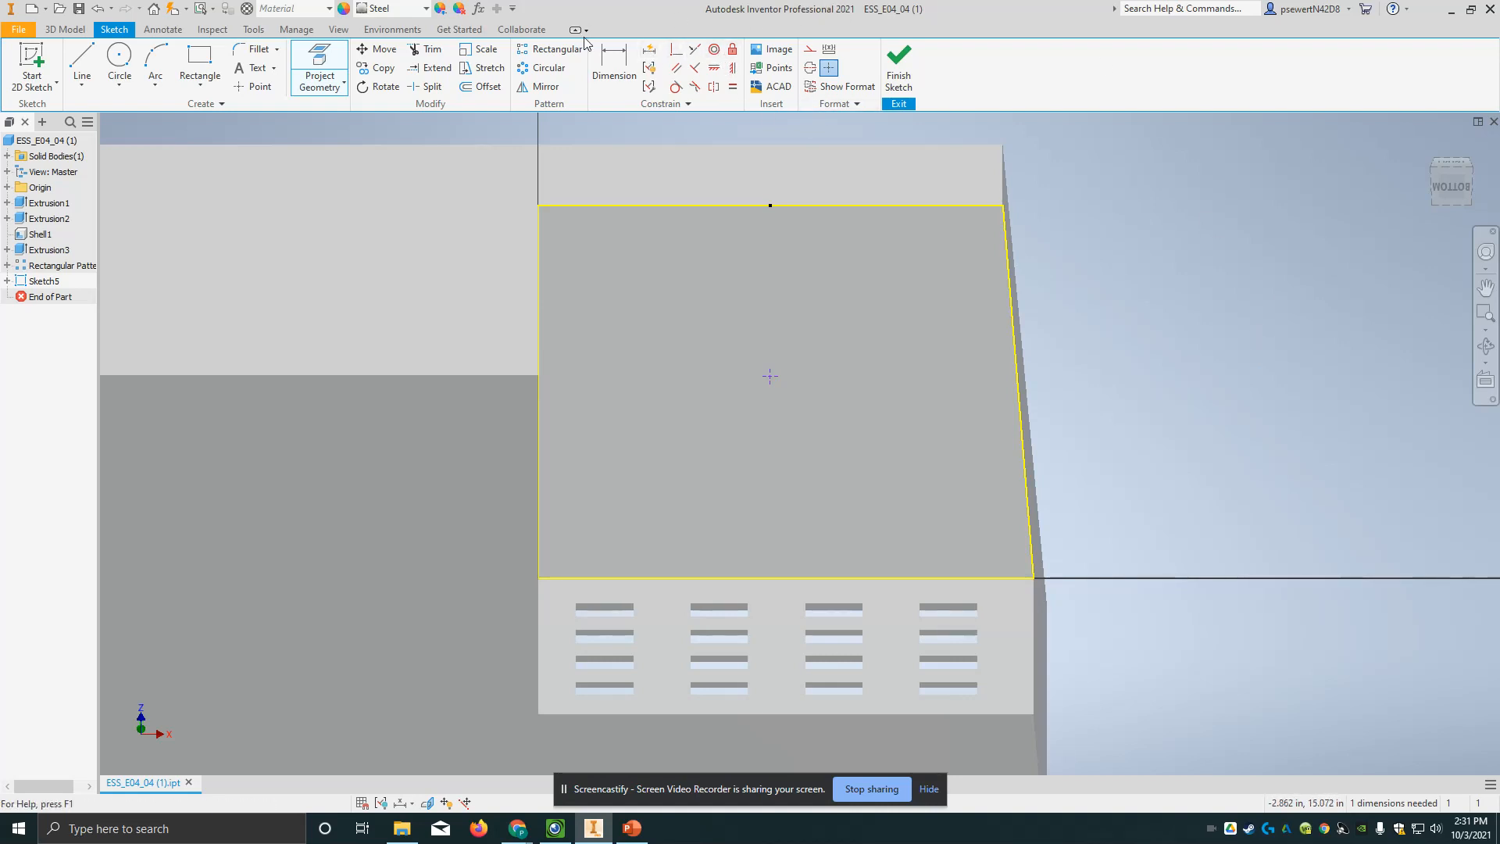
pyautogui.click(714, 68)
pyautogui.click(772, 378)
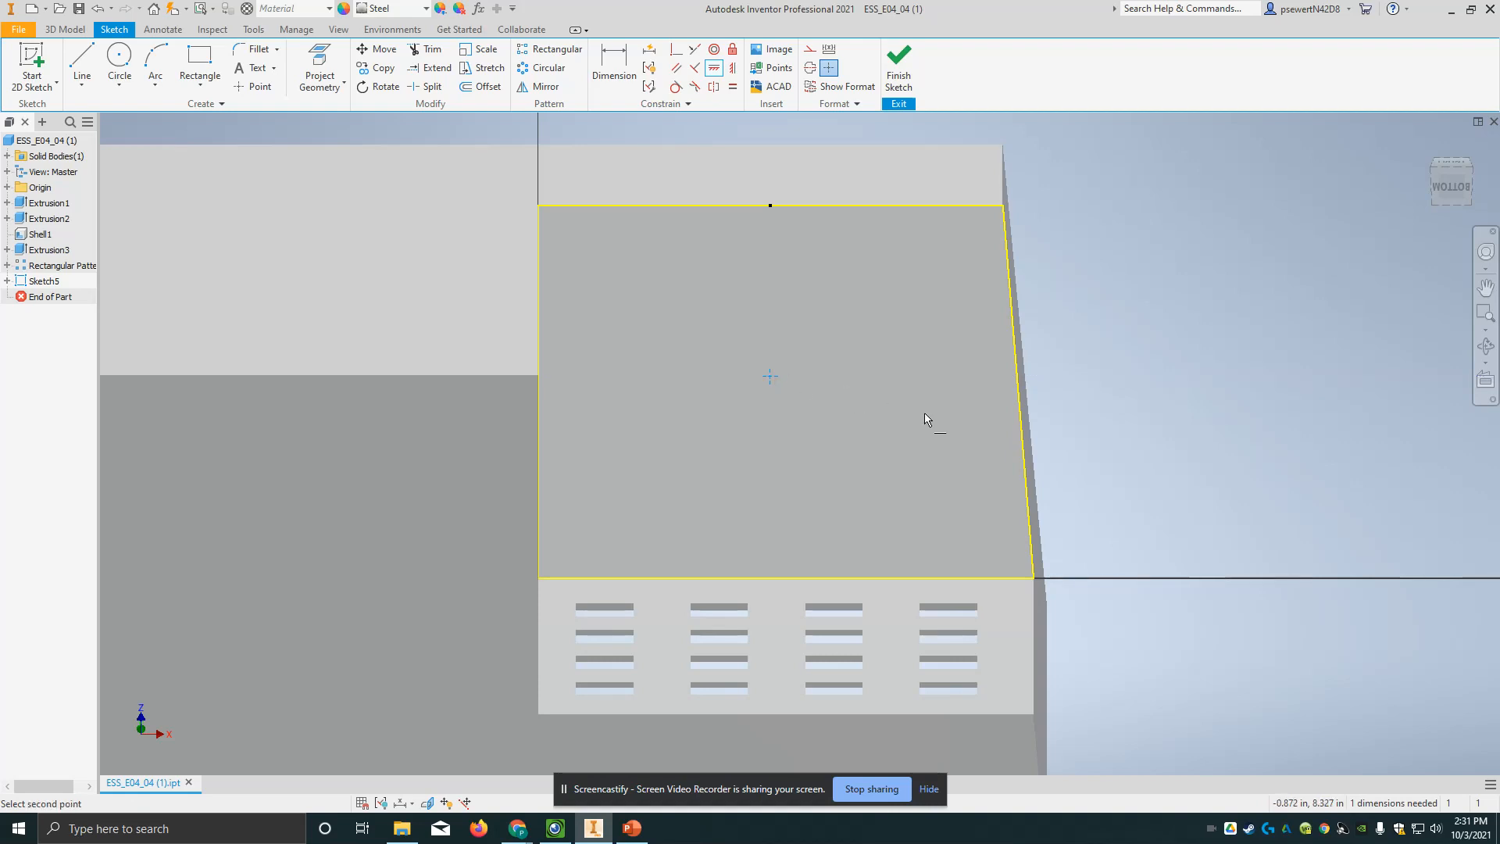
pyautogui.click(1018, 391)
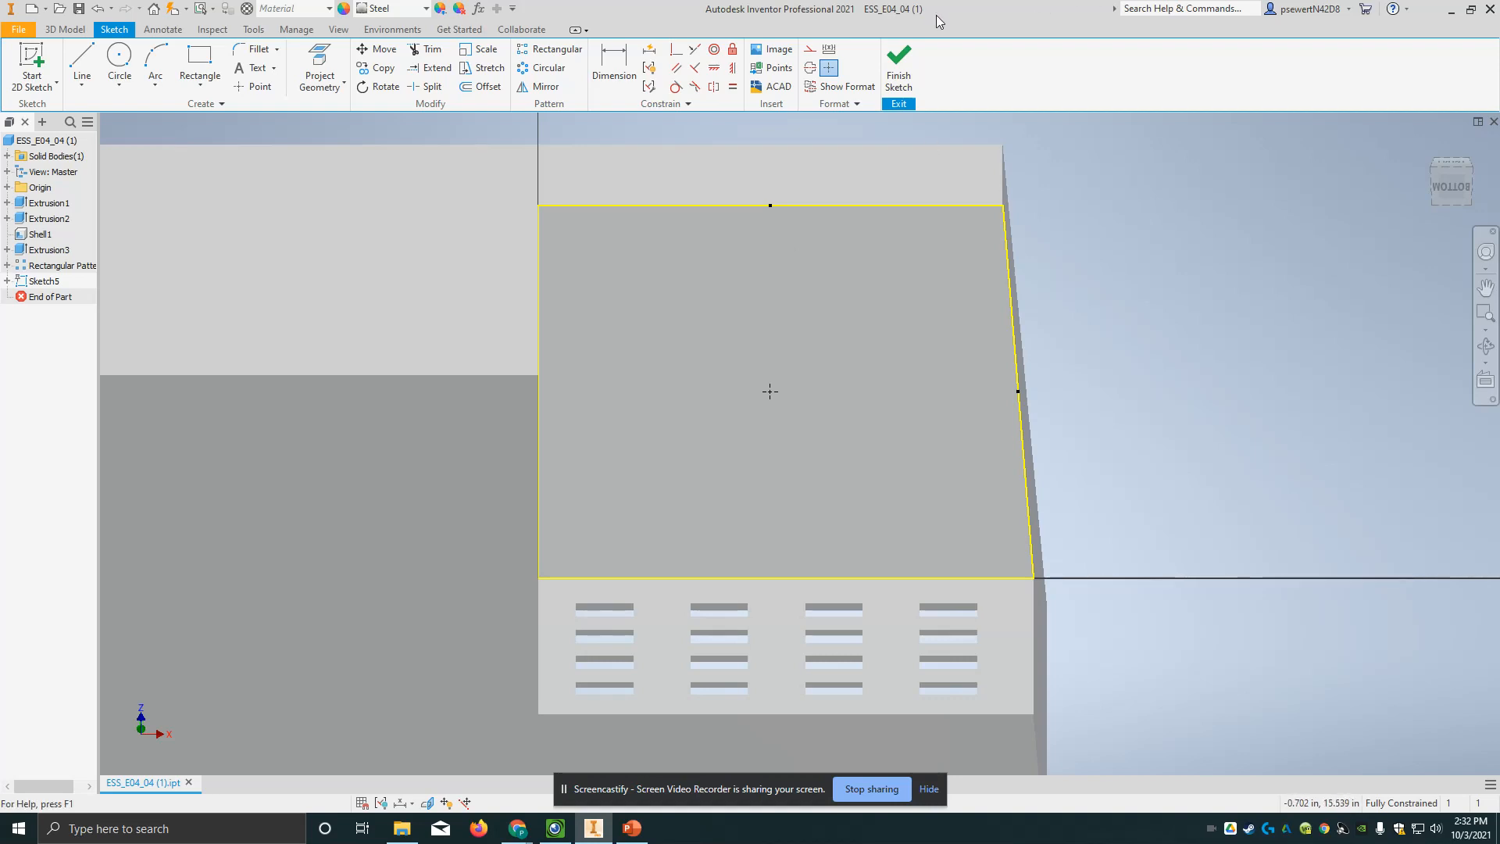
pyautogui.click(899, 66)
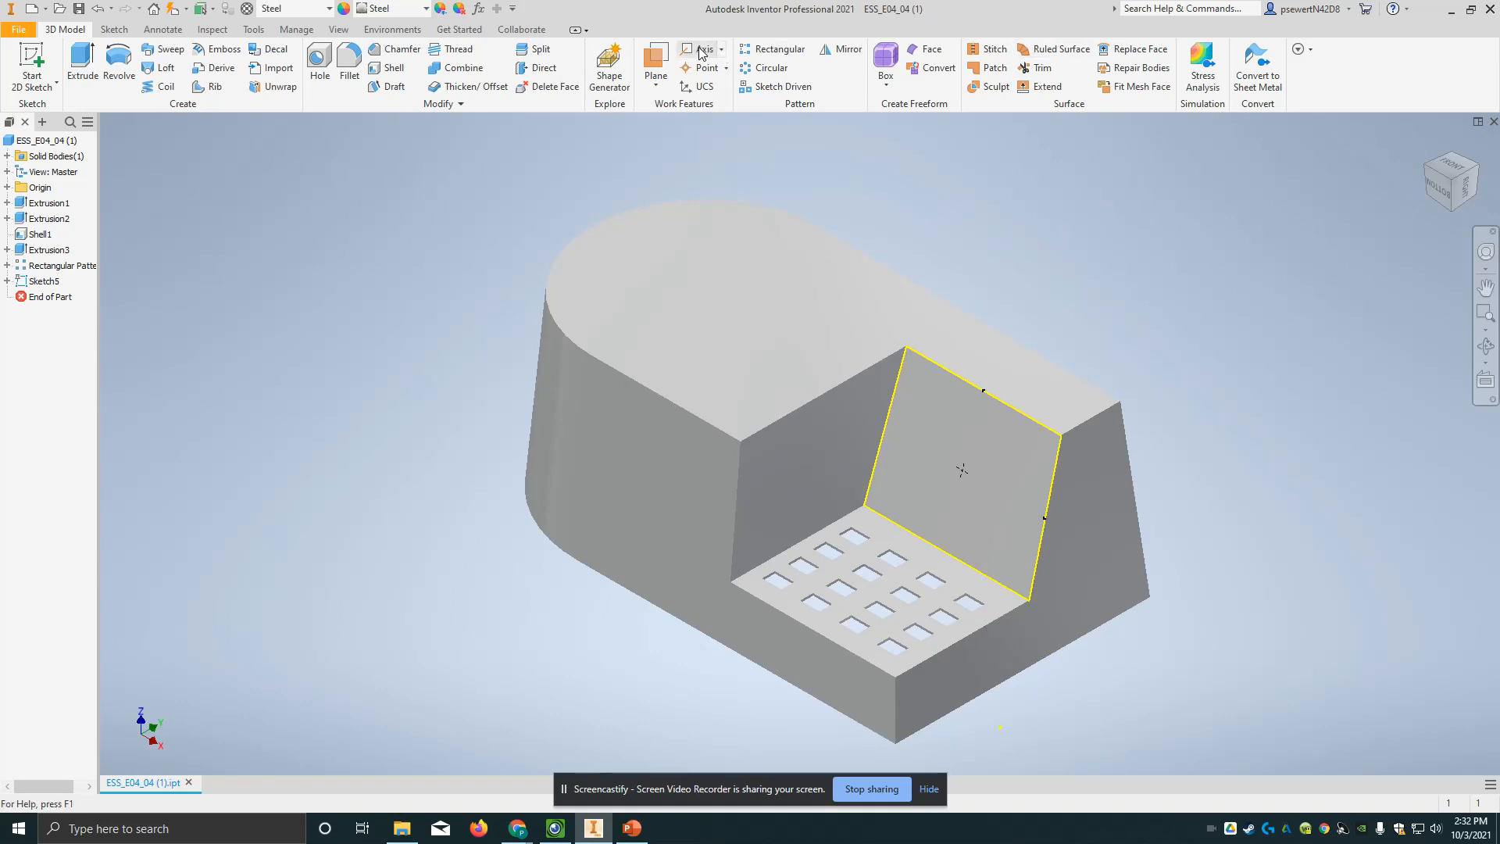
# Create a work axis normal to the sloped face through the sketch point, and check it from the side
pyautogui.click(723, 51)
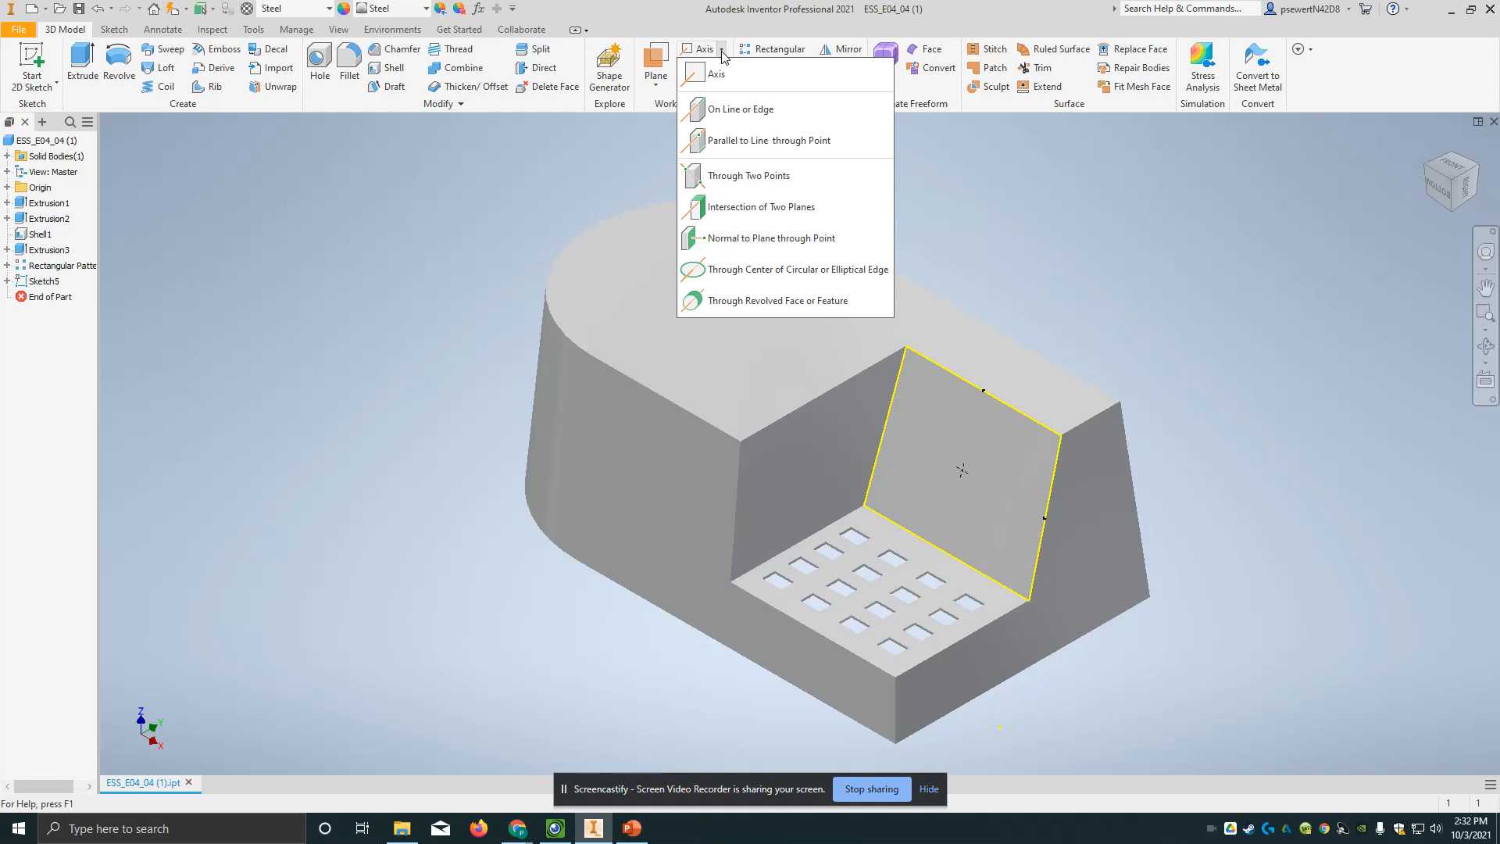
pyautogui.click(766, 238)
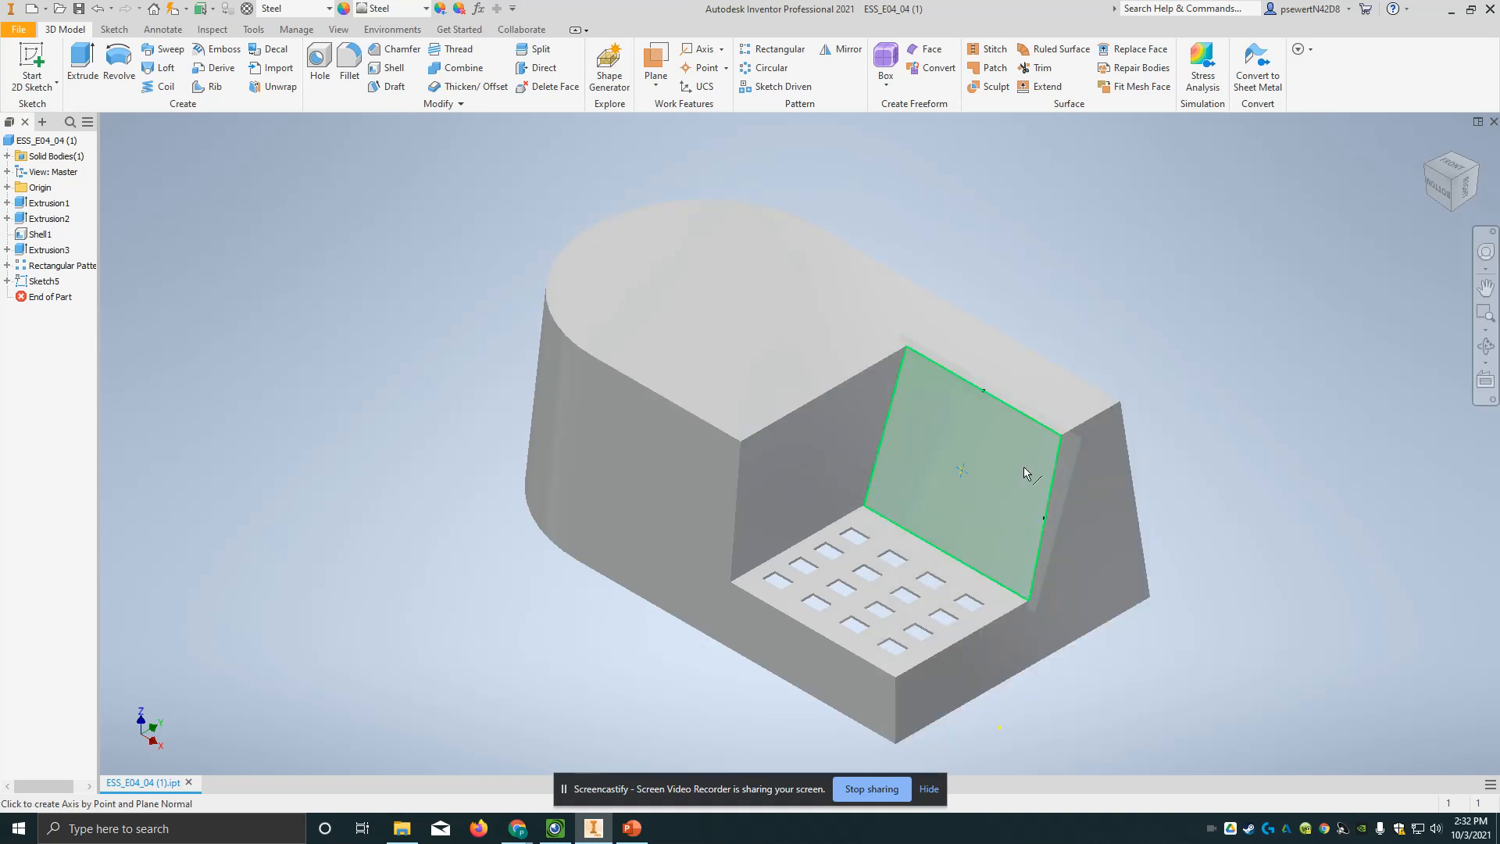
pyautogui.click(1049, 492)
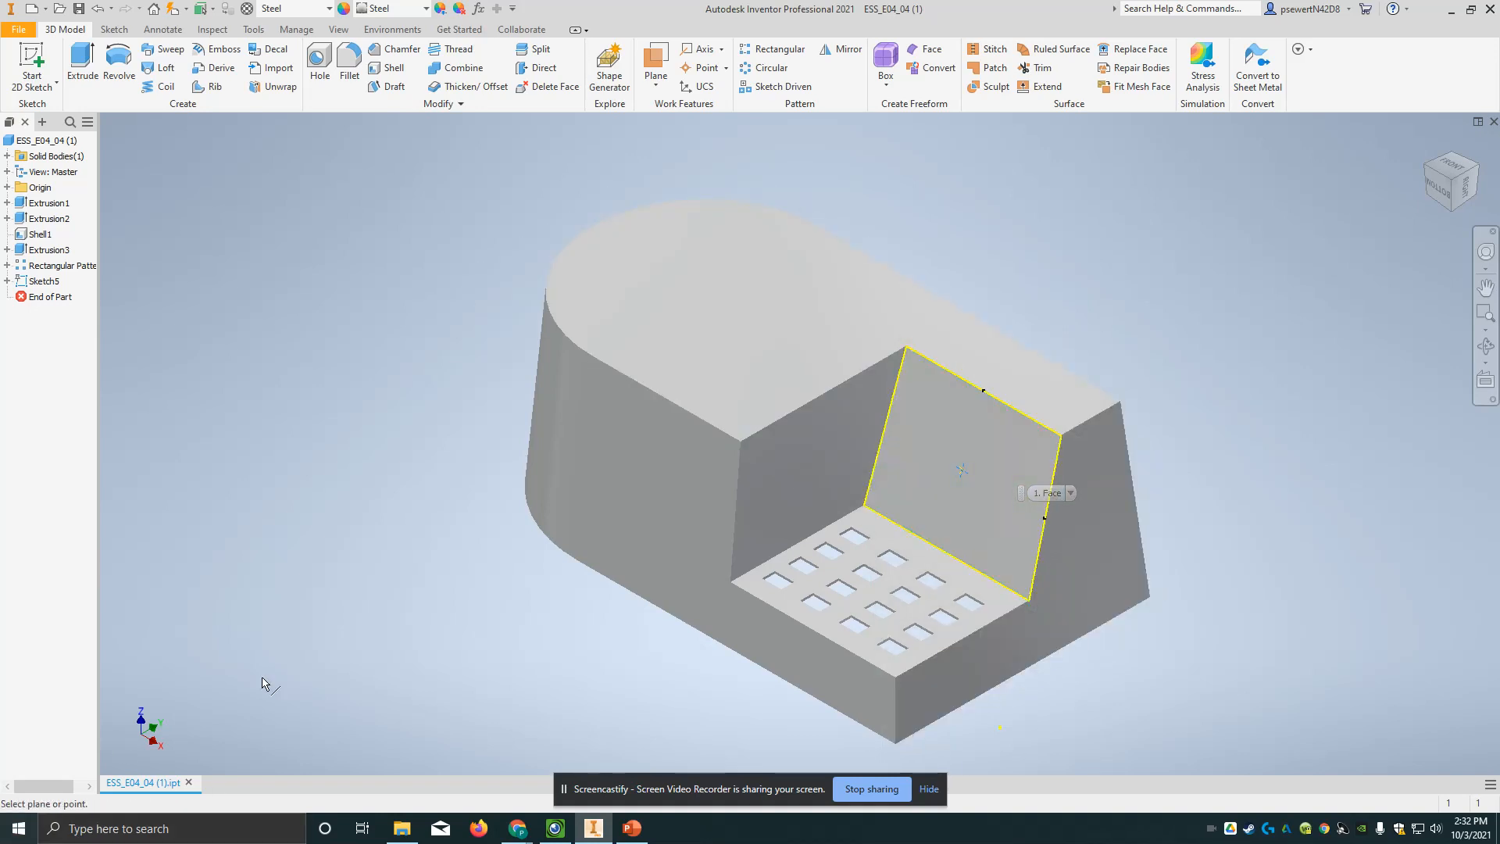
pyautogui.click(1022, 472)
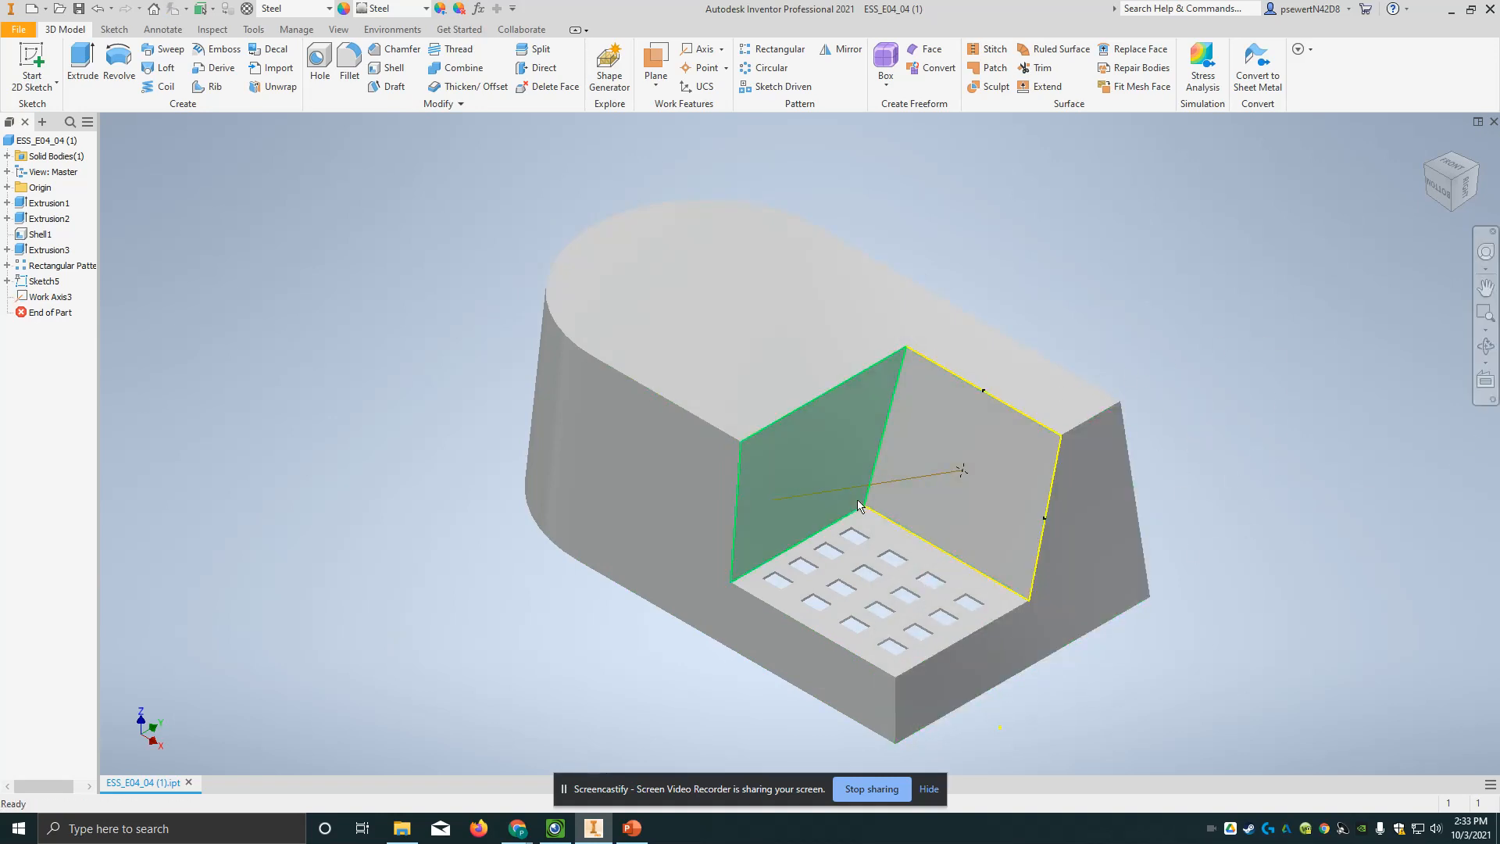
pyautogui.click(1466, 202)
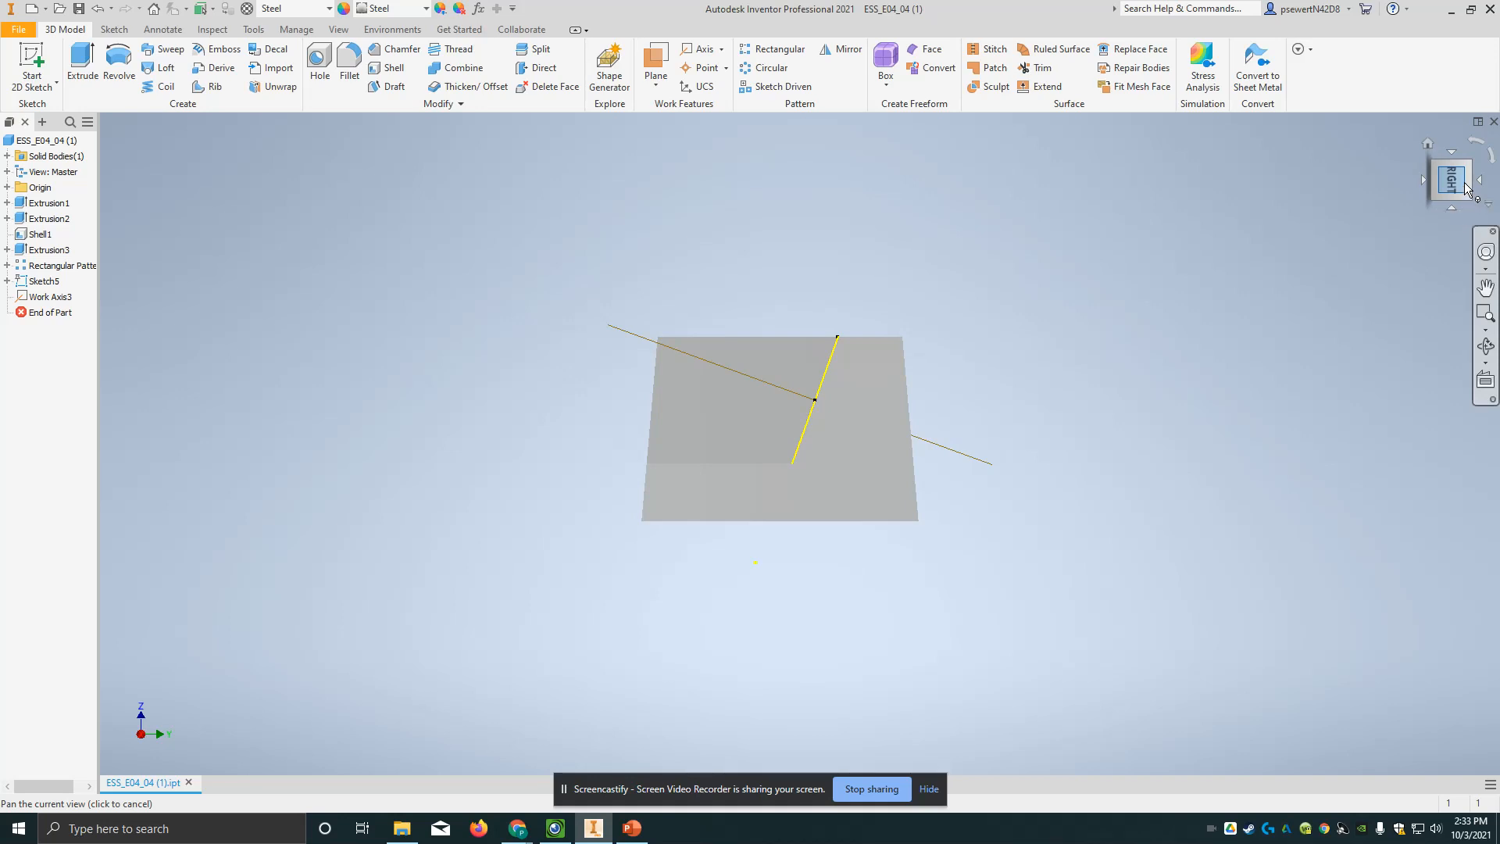
pyautogui.click(1427, 144)
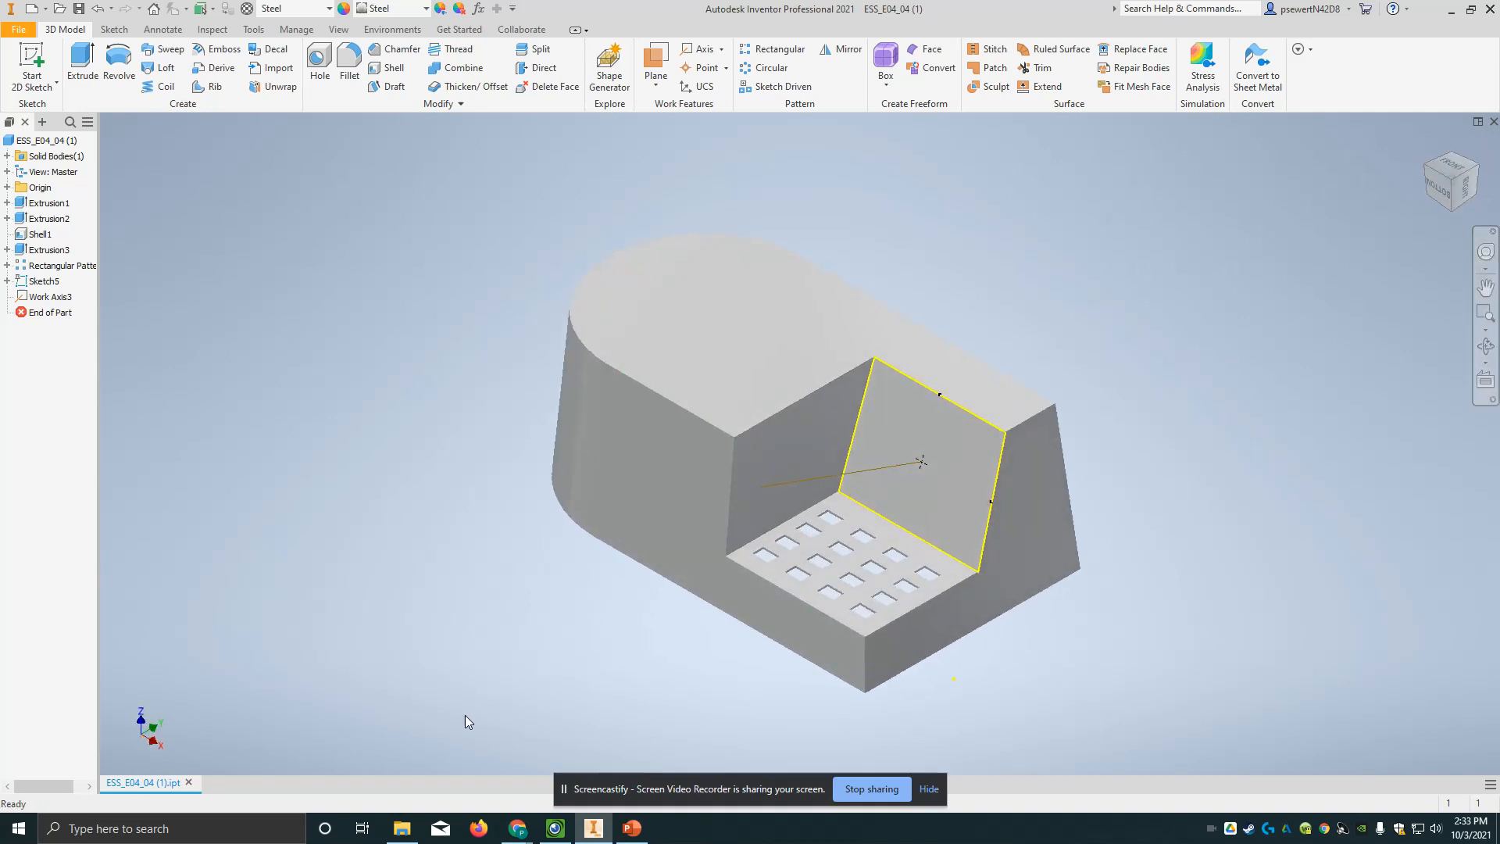
pyautogui.click(565, 790)
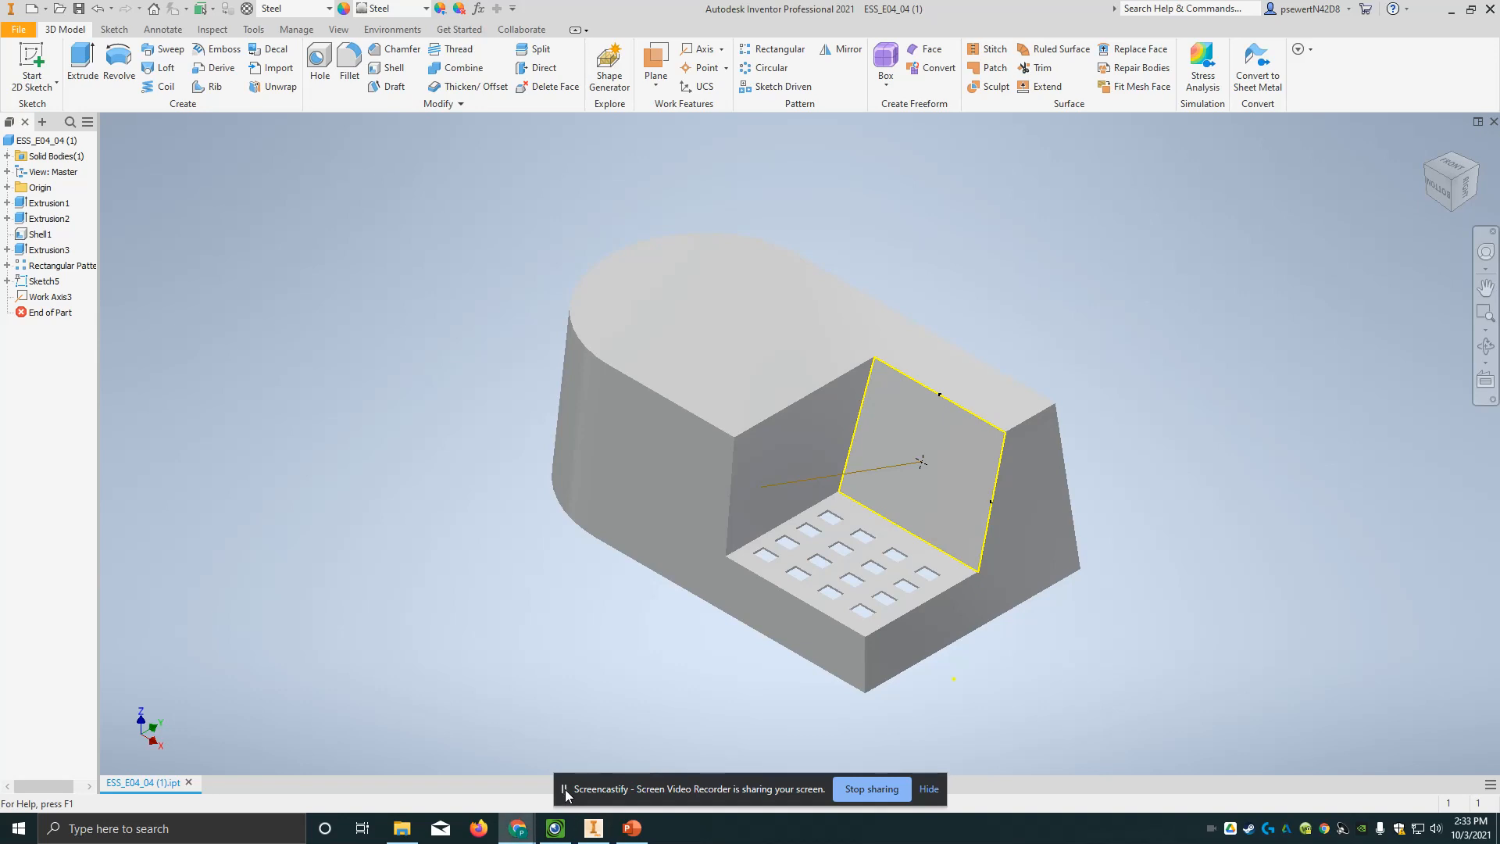
pyautogui.click(580, 696)
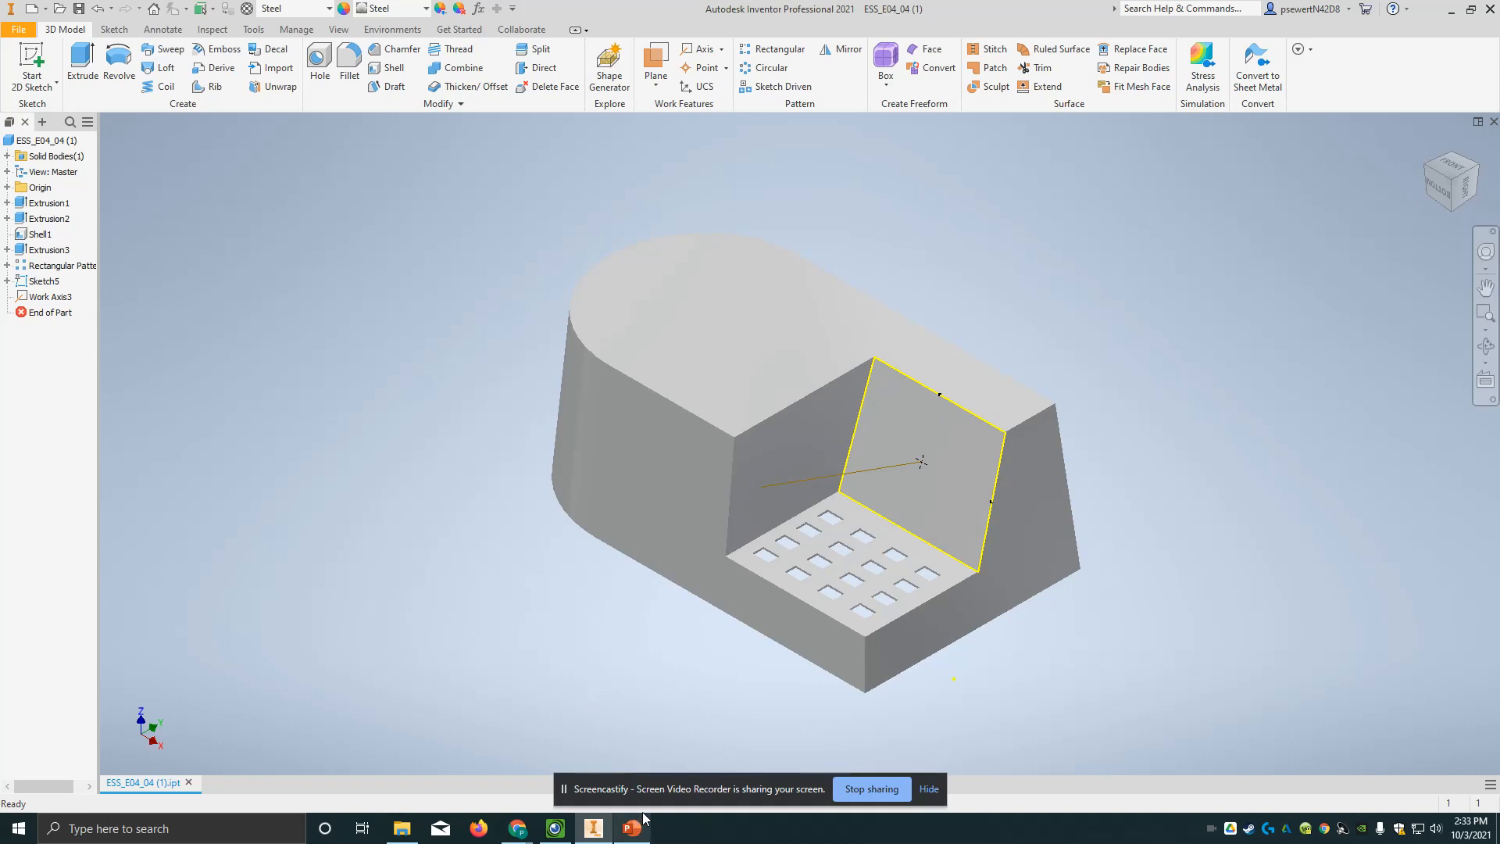
pyautogui.click(579, 794)
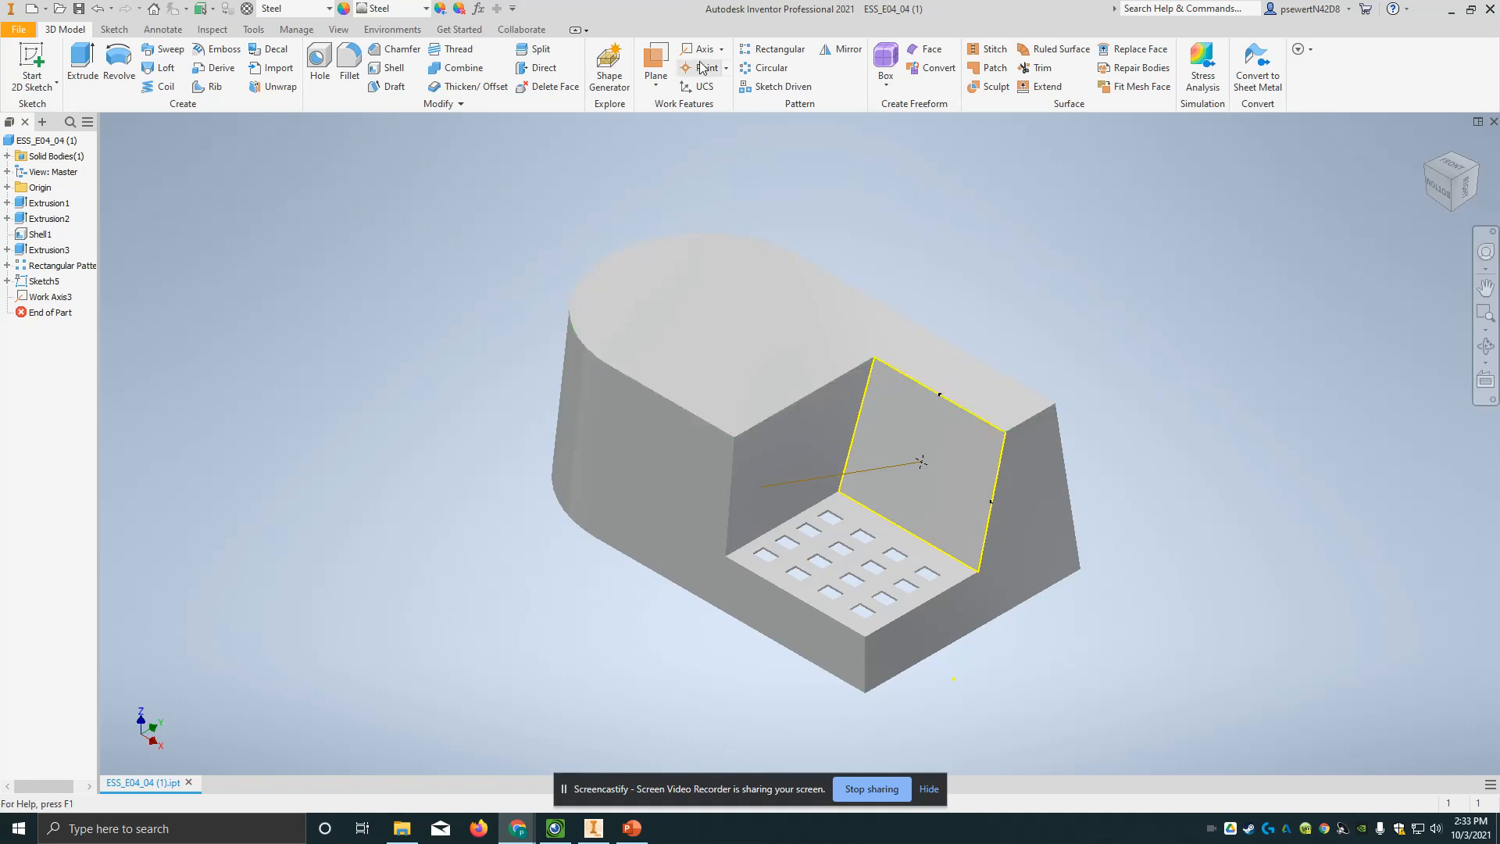
# Create a work axis through the center of the rounded end's circular top edge, inspect it, and undo it
pyautogui.click(723, 54)
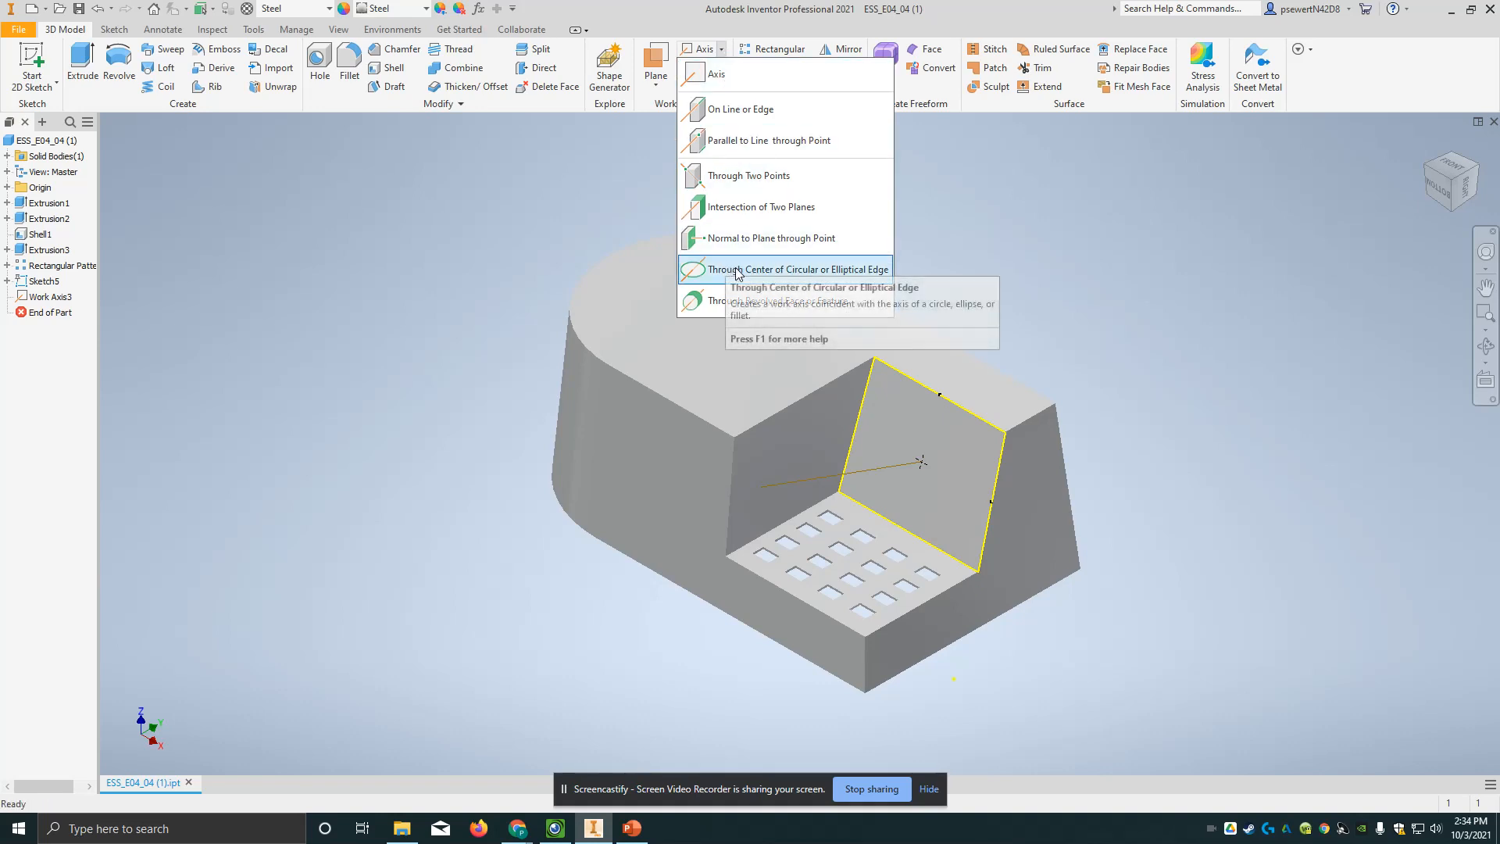
pyautogui.click(848, 270)
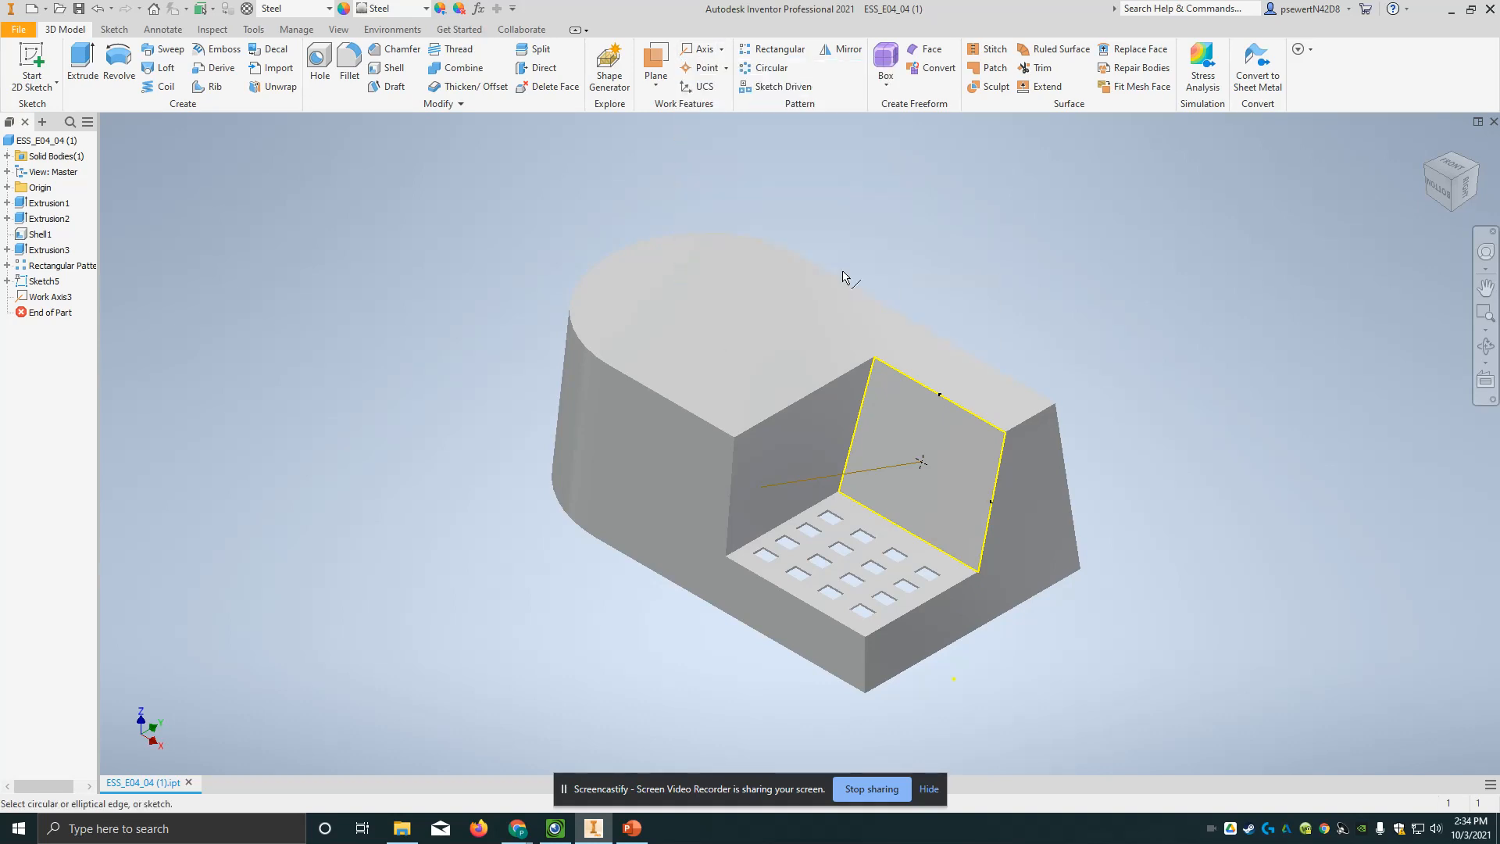
pyautogui.click(609, 259)
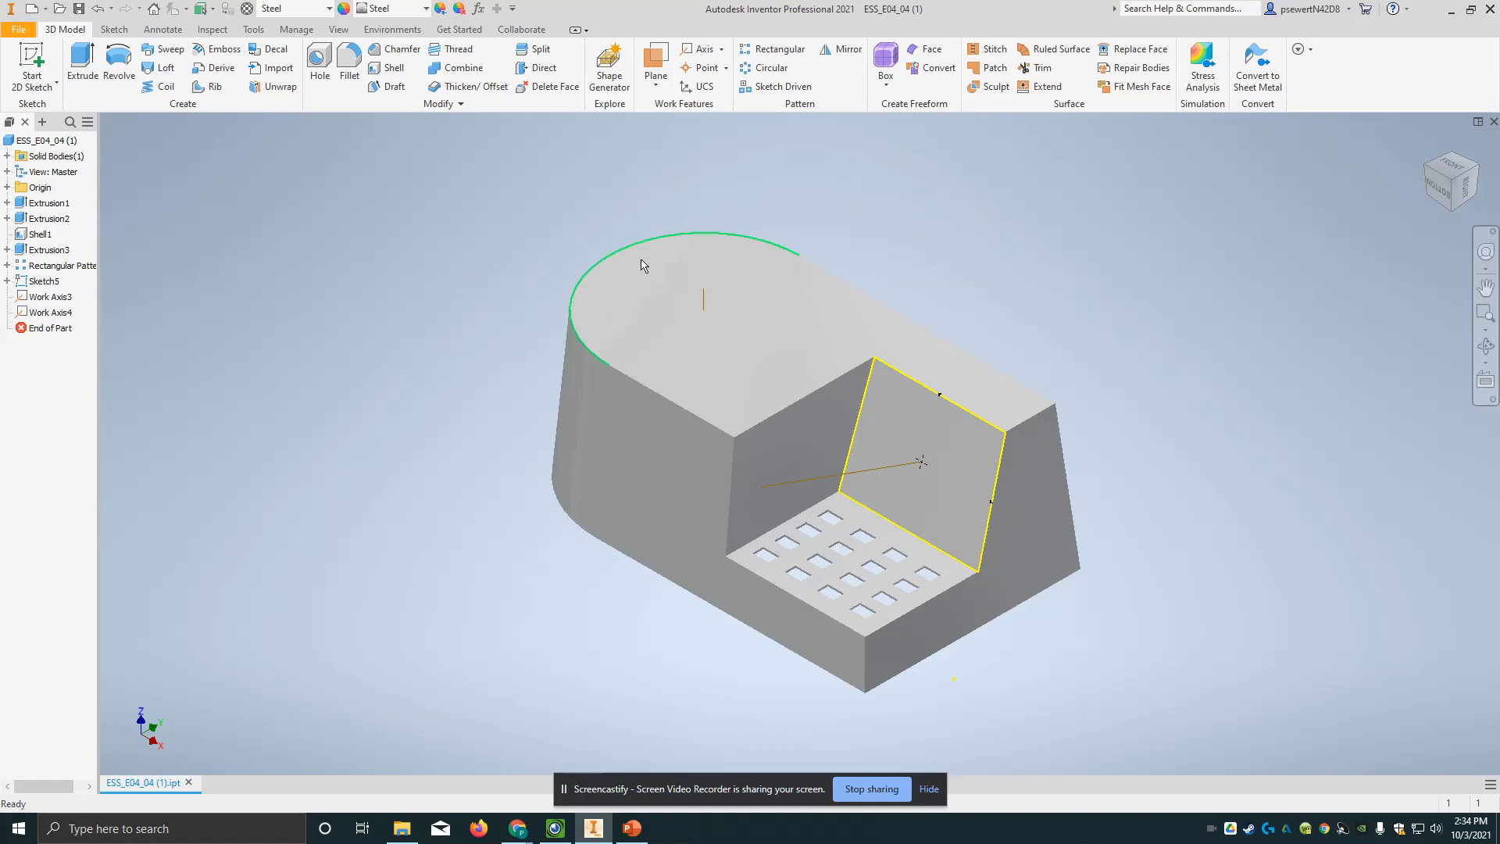
pyautogui.click(1439, 186)
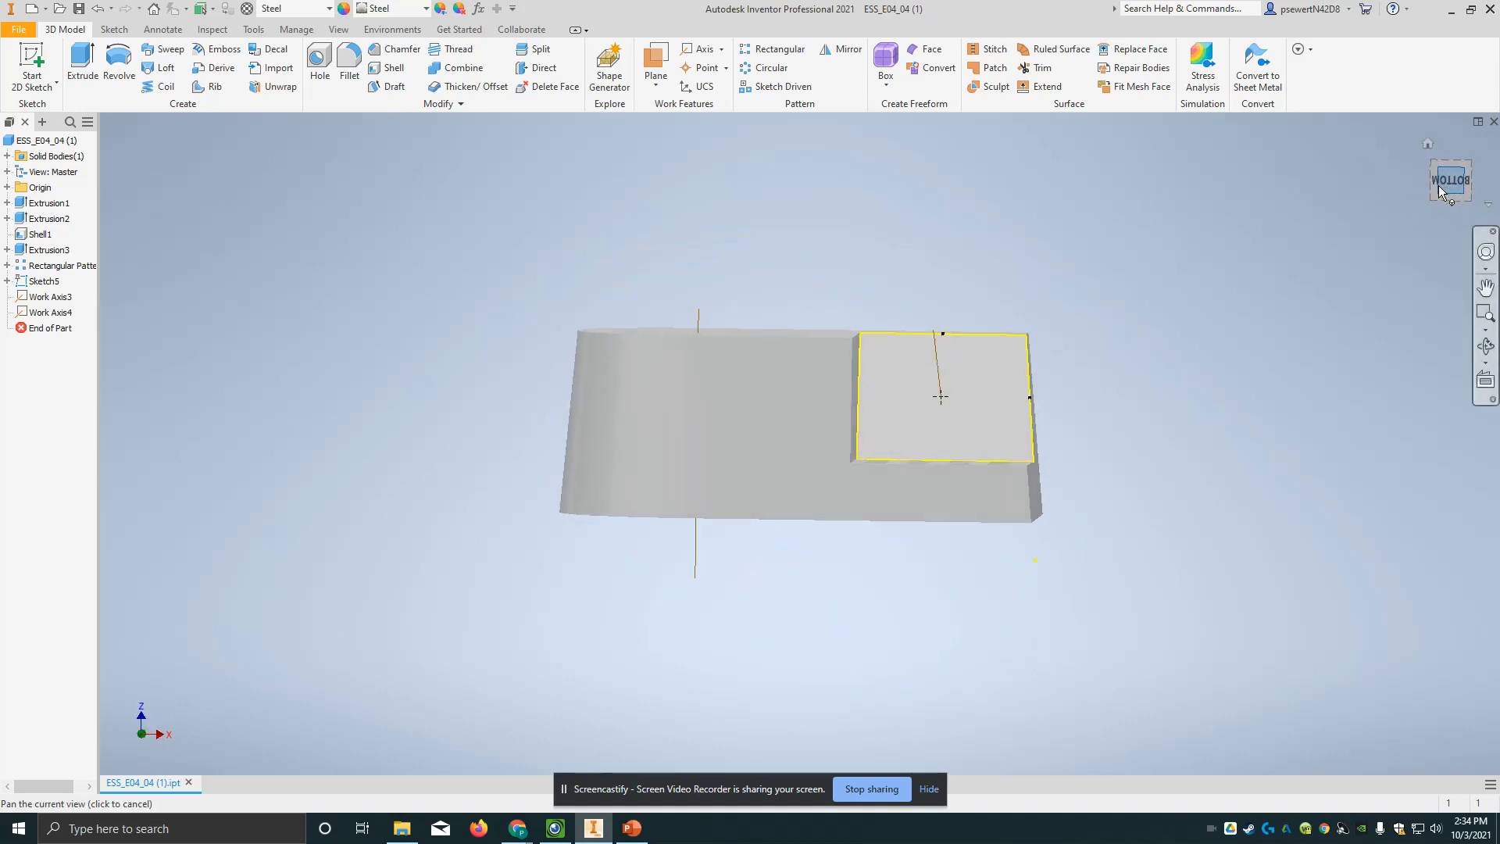
pyautogui.click(1427, 145)
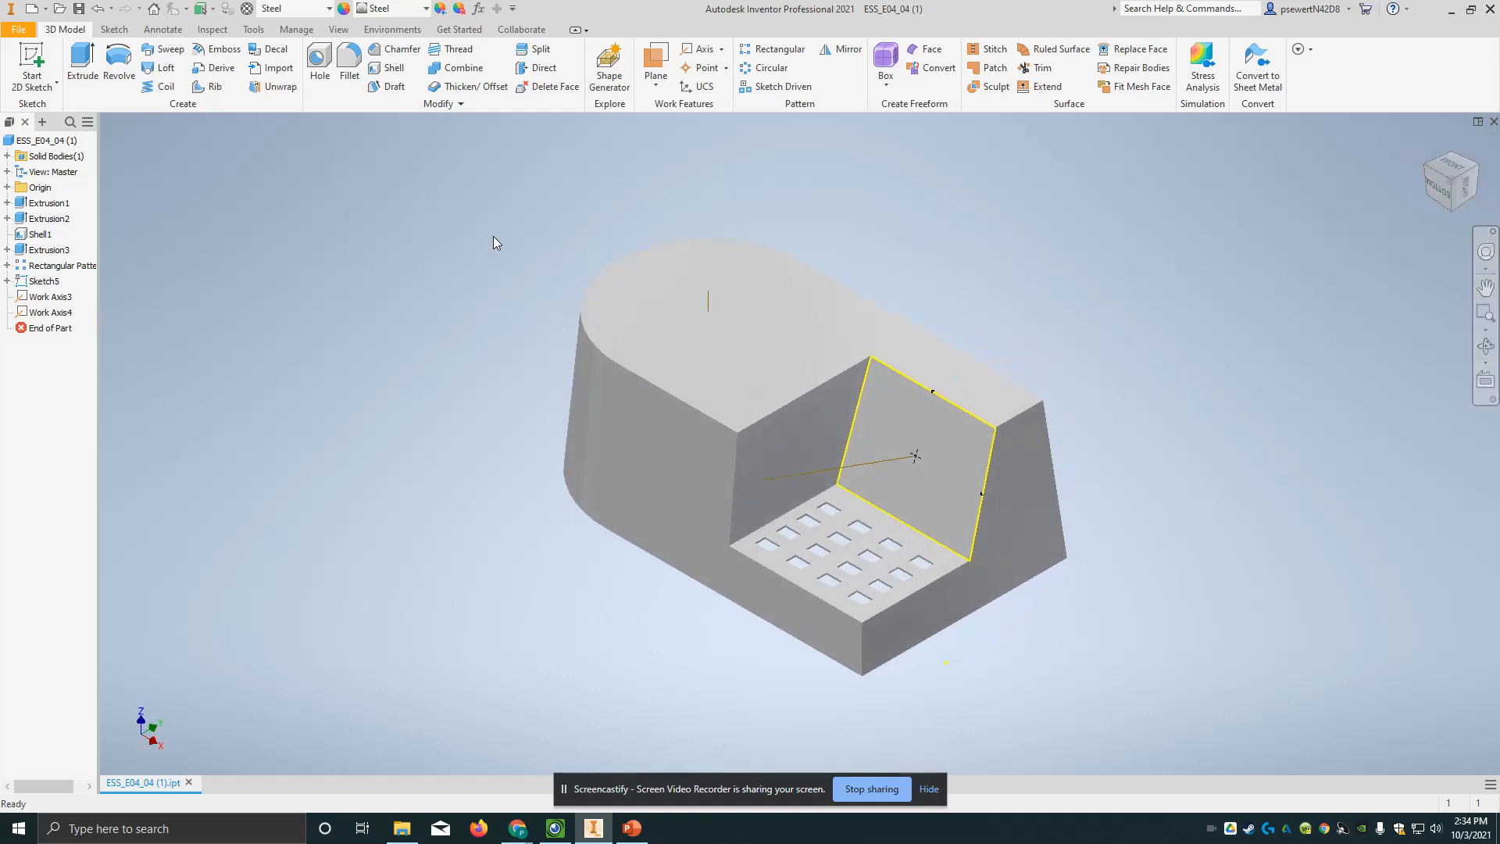
pyautogui.click(97, 9)
# Create a work axis through the revolved face of the body's rounded end
pyautogui.click(723, 48)
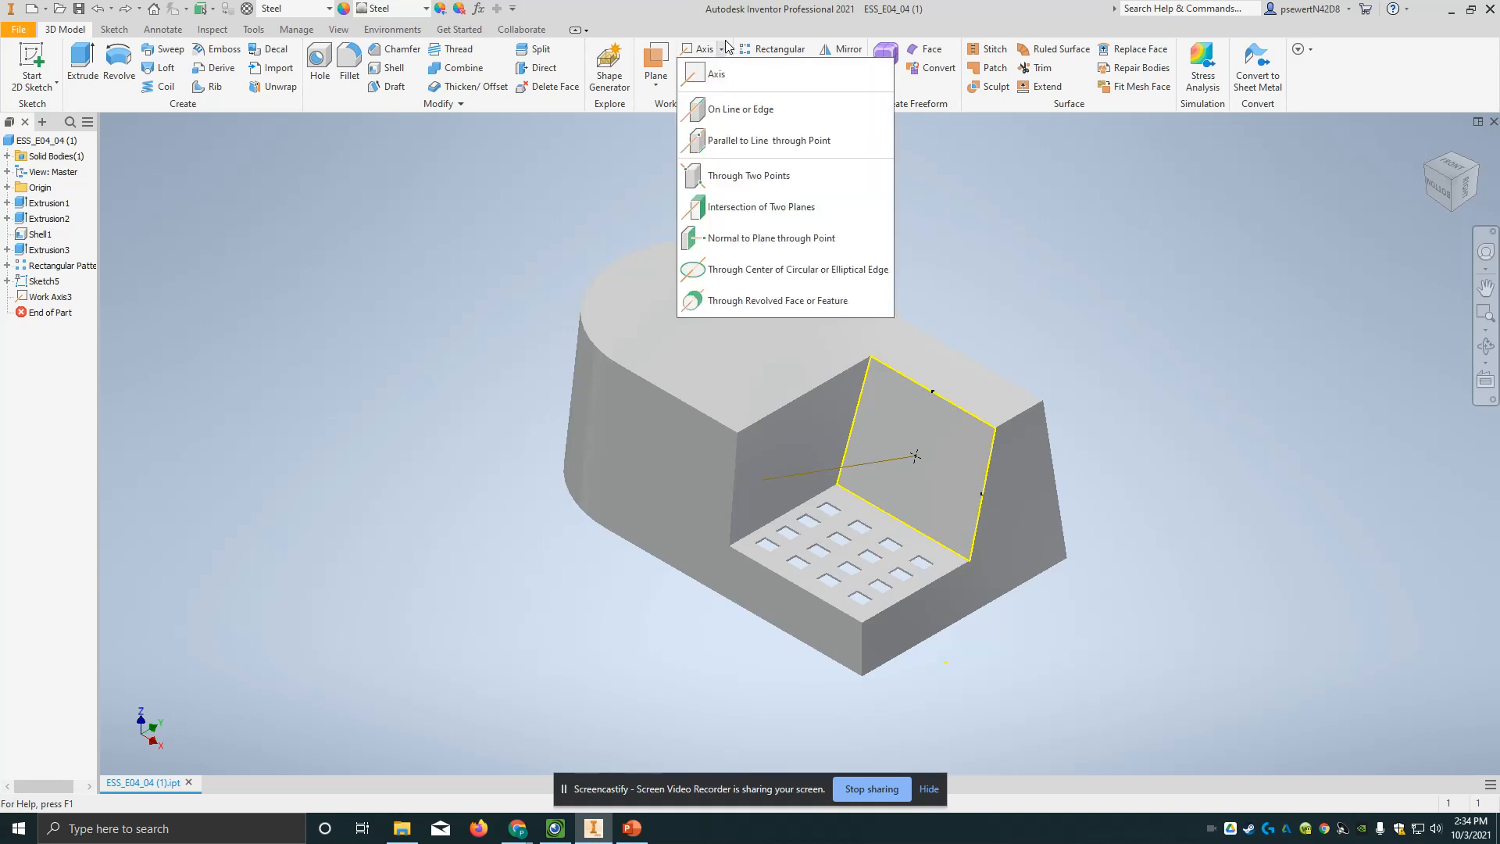
pyautogui.click(762, 301)
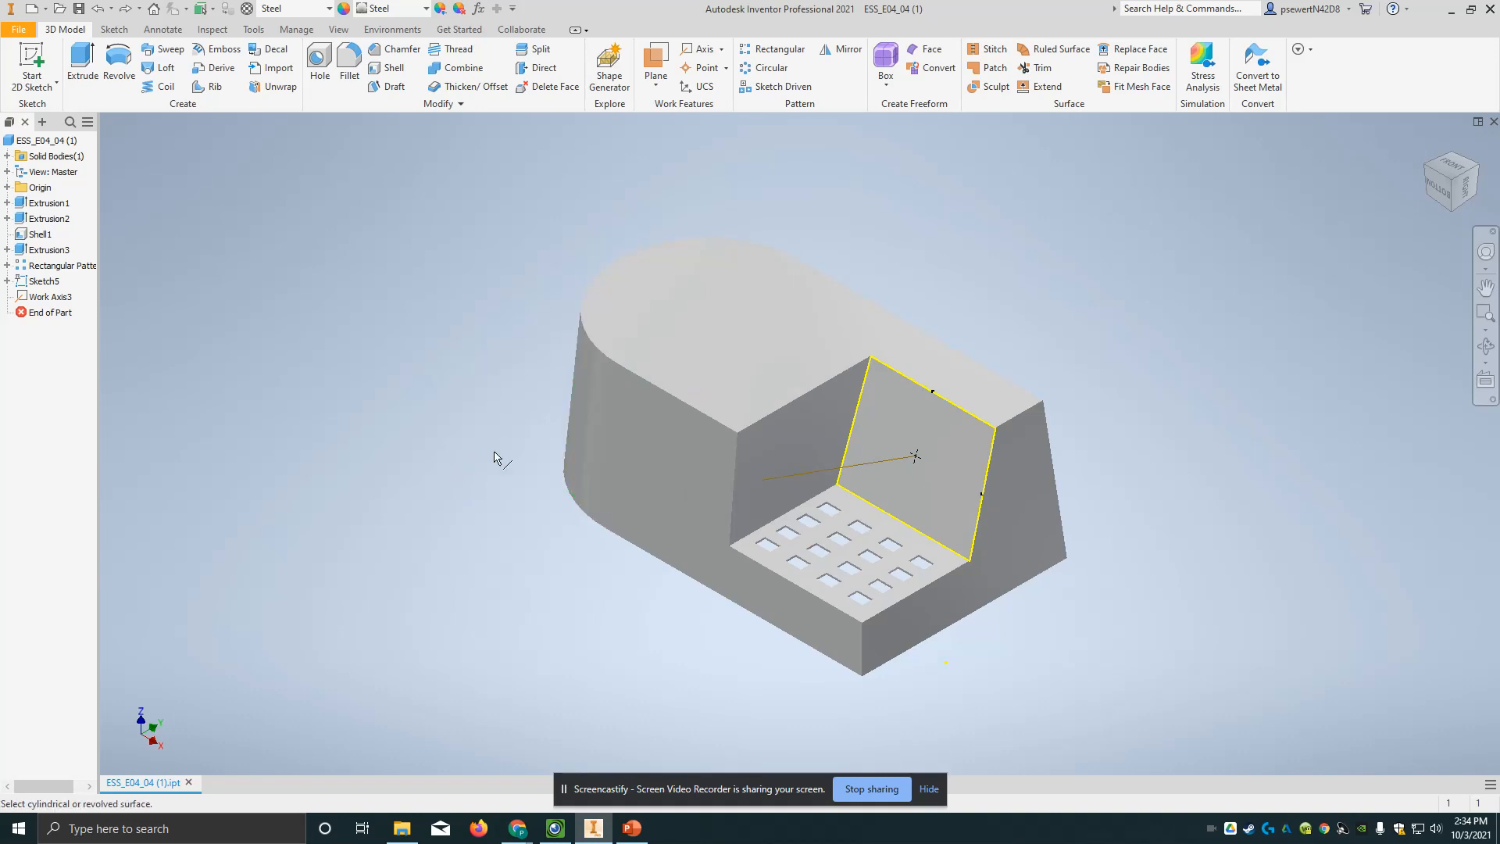
pyautogui.click(592, 398)
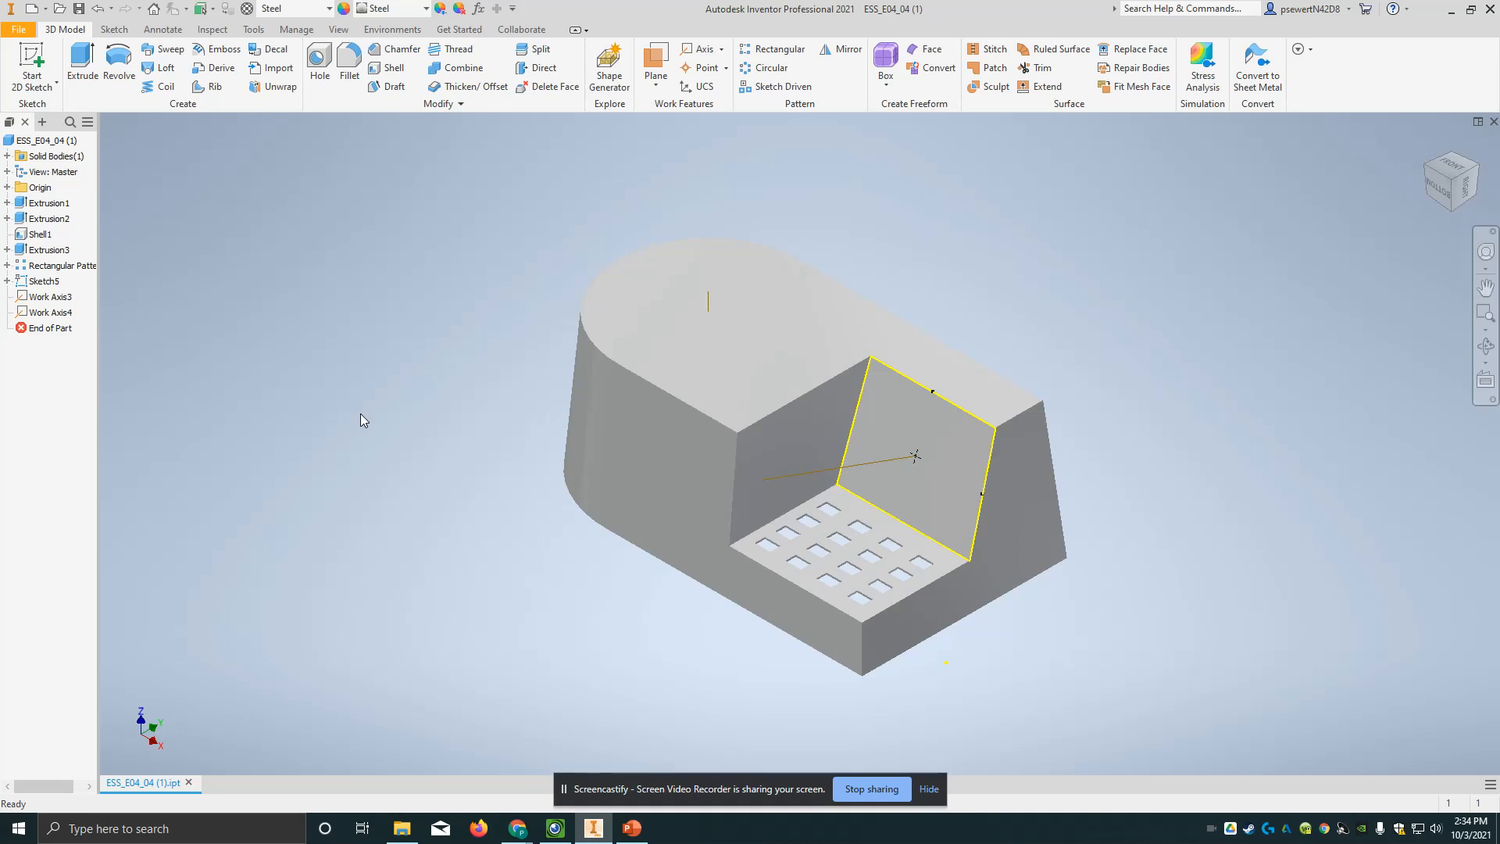
# Open the choice of work axis creation methods
pyautogui.click(721, 51)
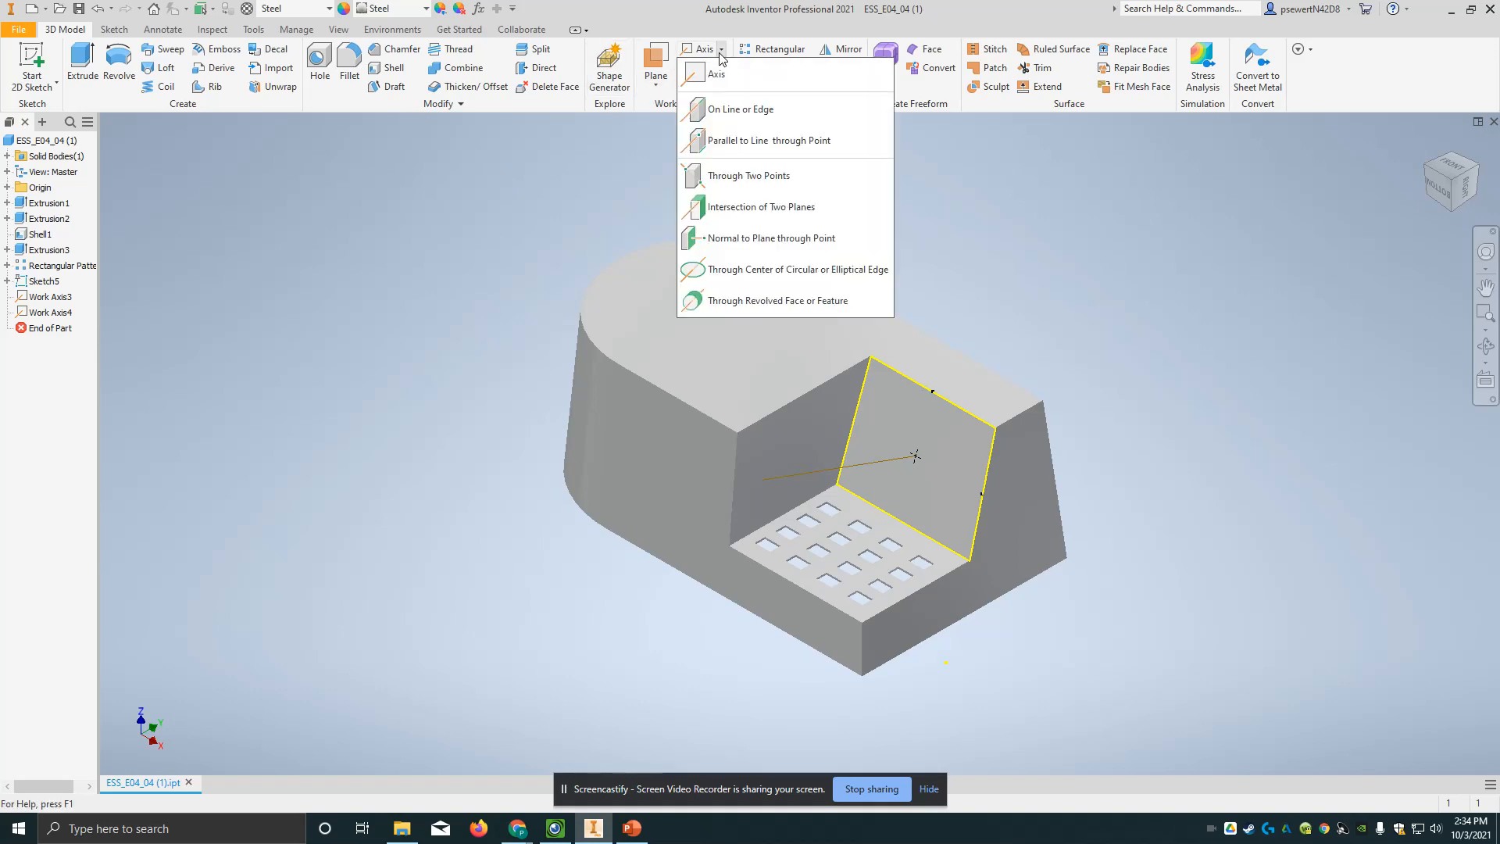